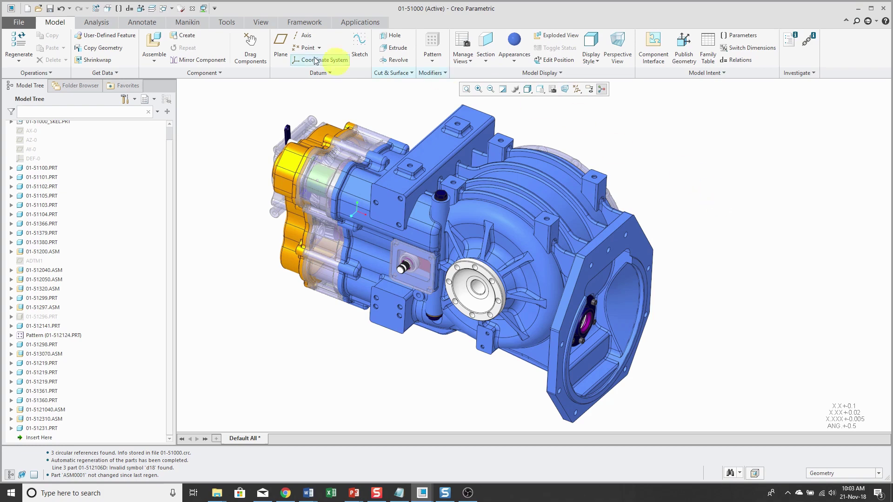
Step: Create a standard subassembly ASM0001 in the top assembly by copying mcae_assy_std.asm, and place it with the Default constraint
click(185, 37)
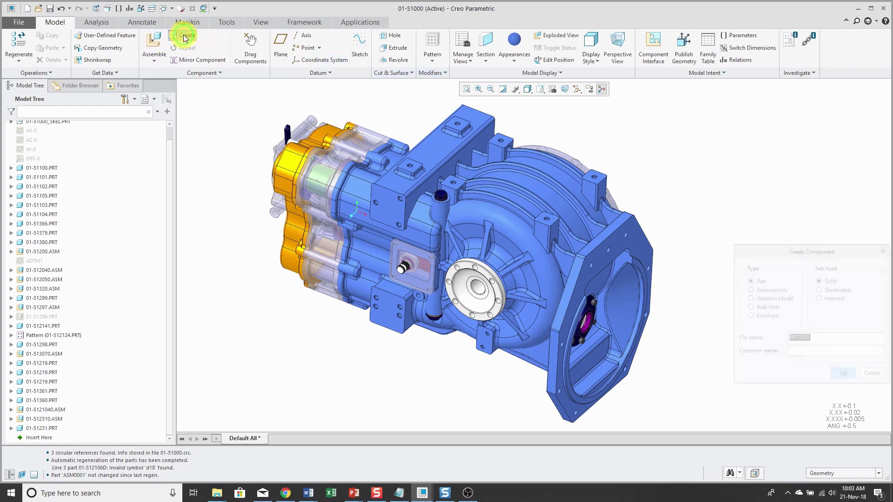
click(761, 289)
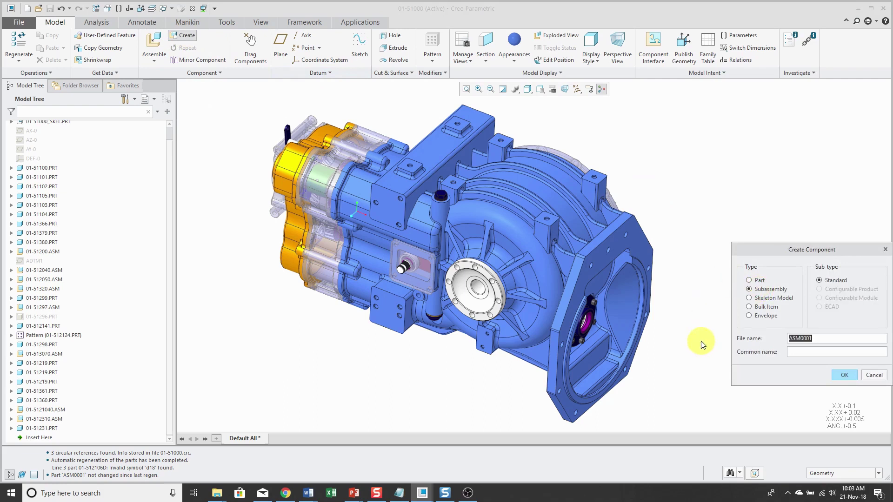
click(844, 376)
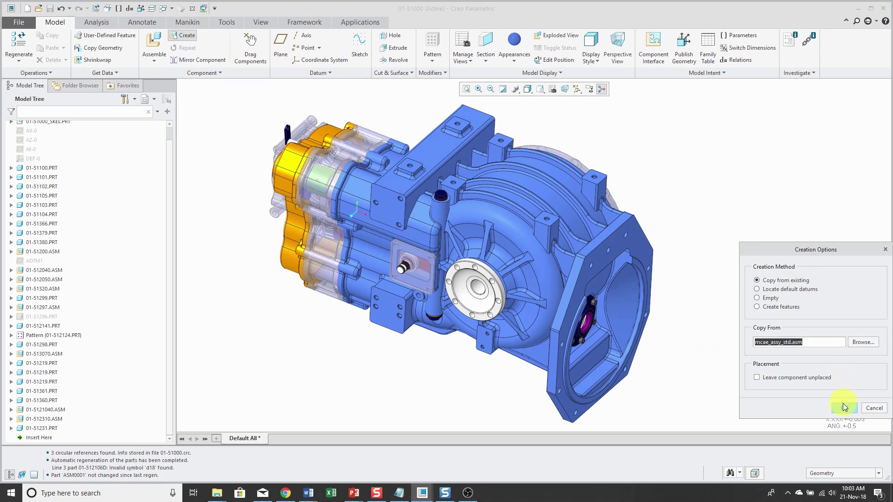
click(844, 408)
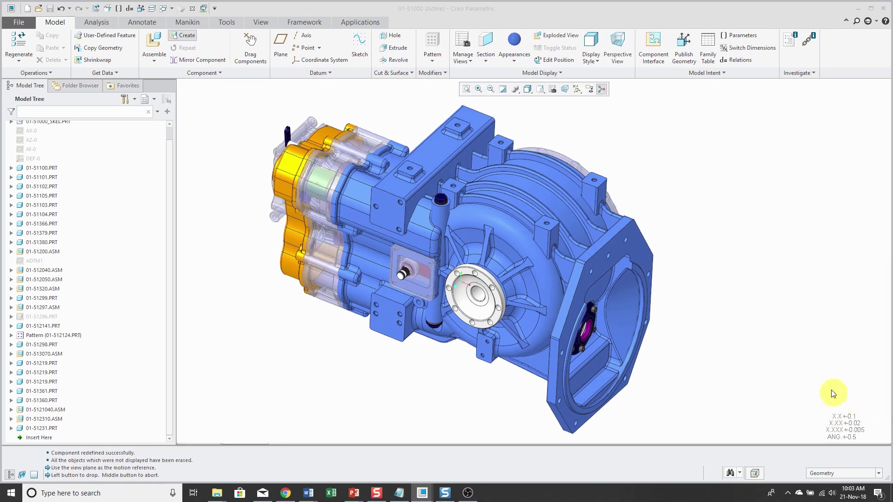
click(727, 227)
right_click(727, 254)
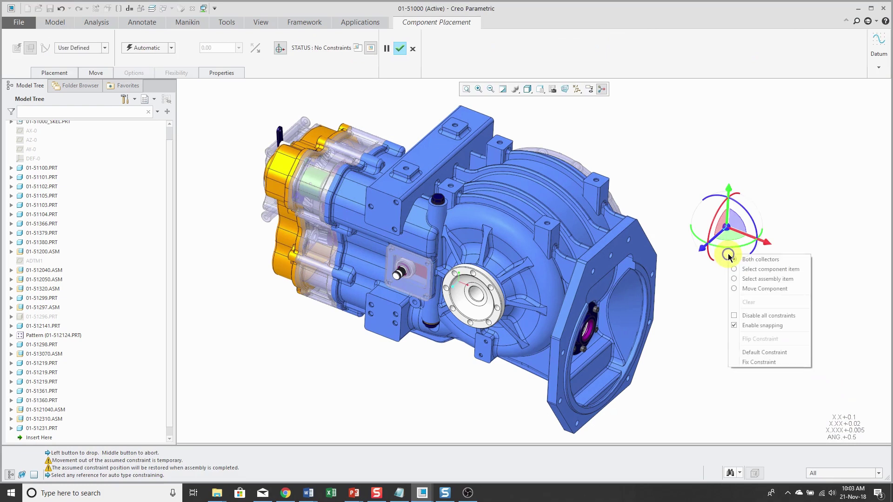
click(764, 353)
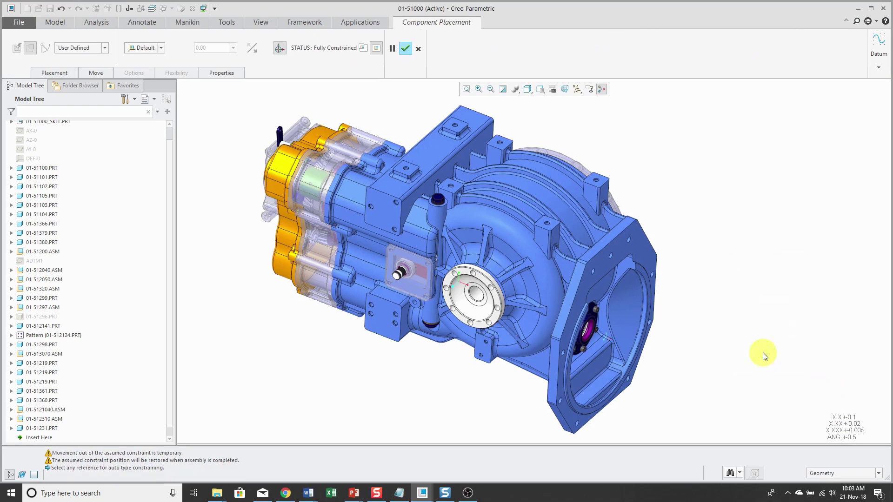
click(405, 48)
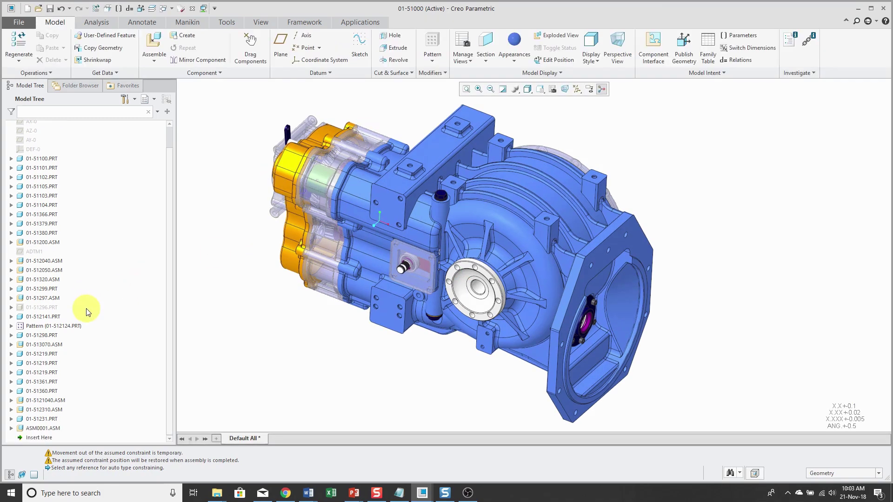
Step: Activate ASM0001 and start a Copy Geometry feature with the octagonal flange's front face and its four upper bolt hole surfaces
click(46, 428)
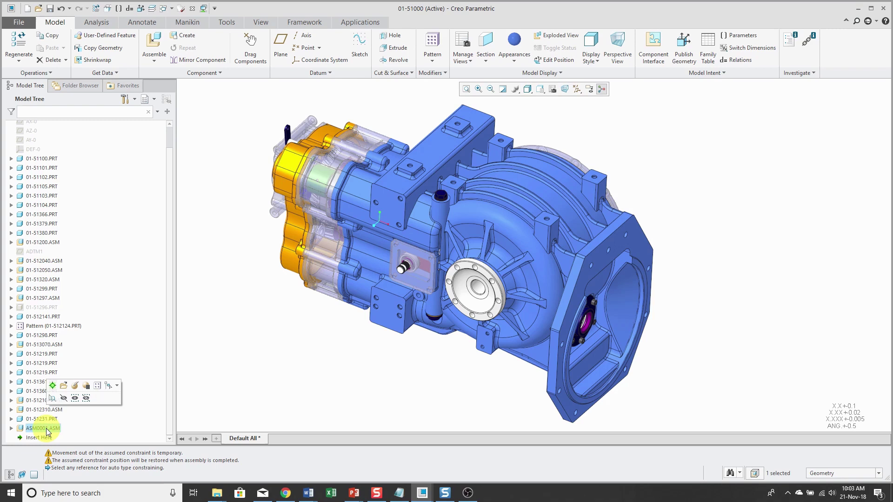
click(53, 385)
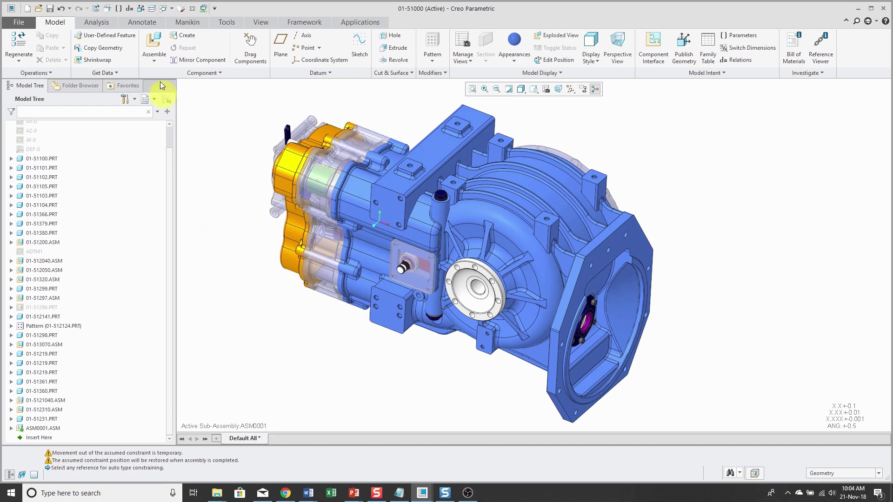
click(103, 49)
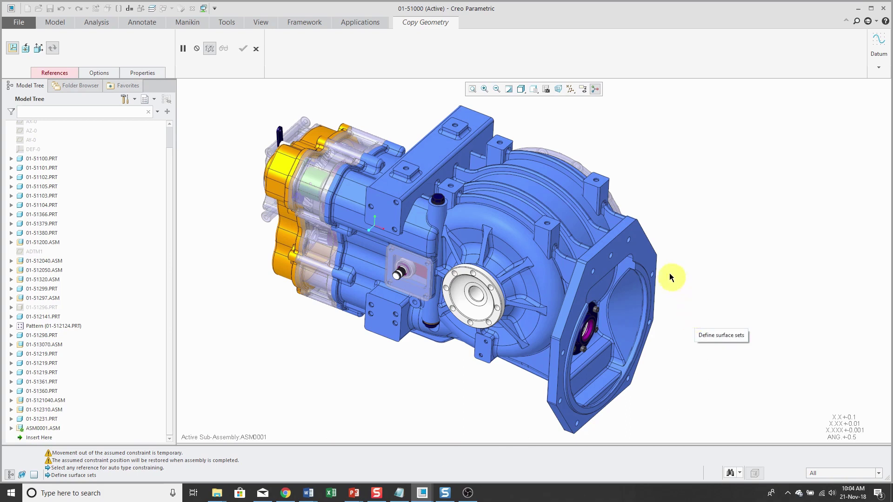
click(644, 251)
scroll(637, 255, up, 4)
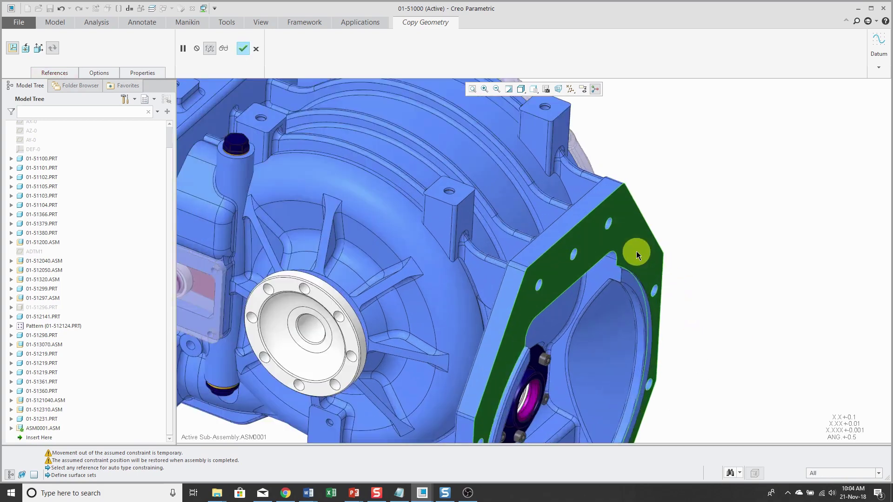
scroll(633, 250, up, 2)
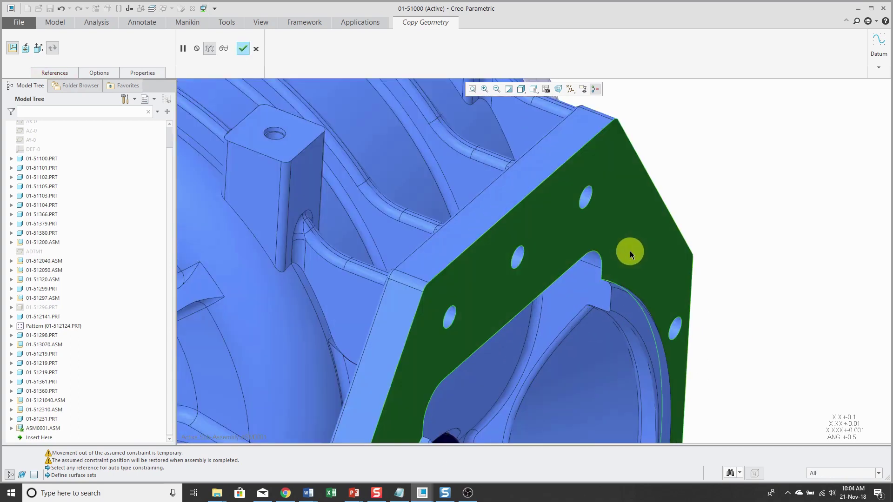
ctrl+click(580, 201)
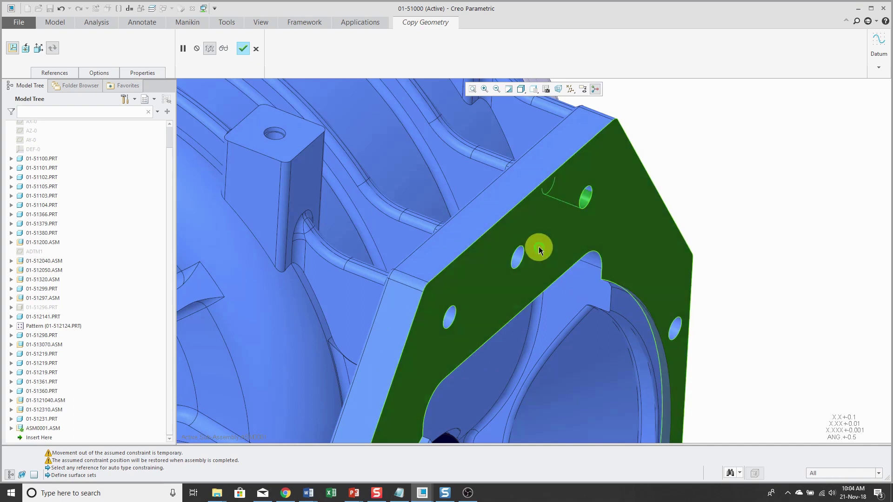
ctrl+click(518, 259)
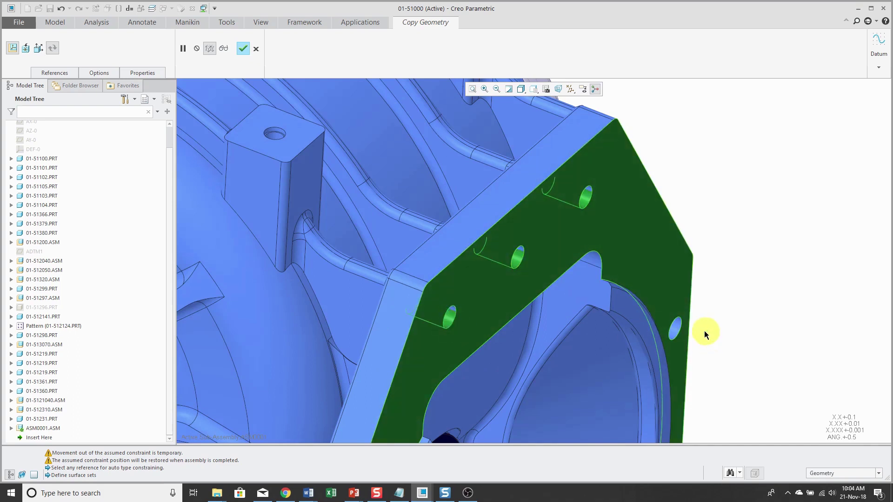
ctrl+click(676, 330)
Step: Add the flange's five lower bolt hole surfaces to the Copy Geometry feature, complete it, and expand ASM0001 in the model tree
scroll(660, 203, down, 5)
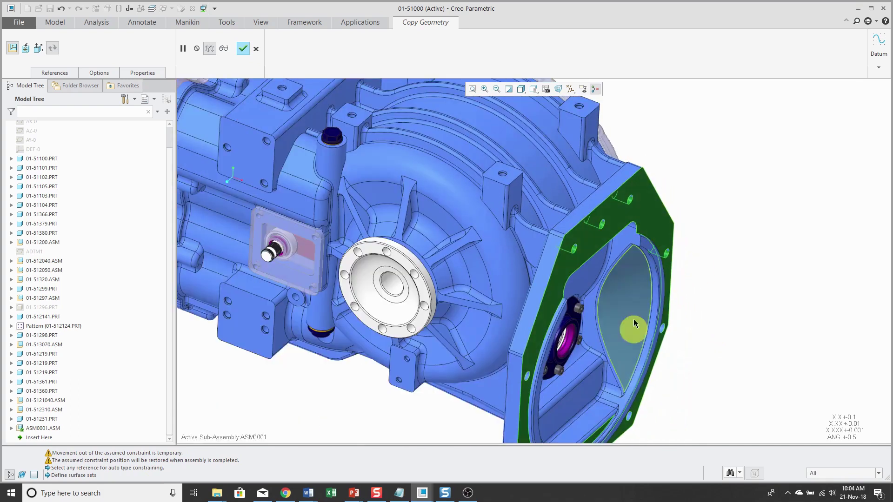
scroll(618, 344, down, 4)
scroll(594, 399, up, 8)
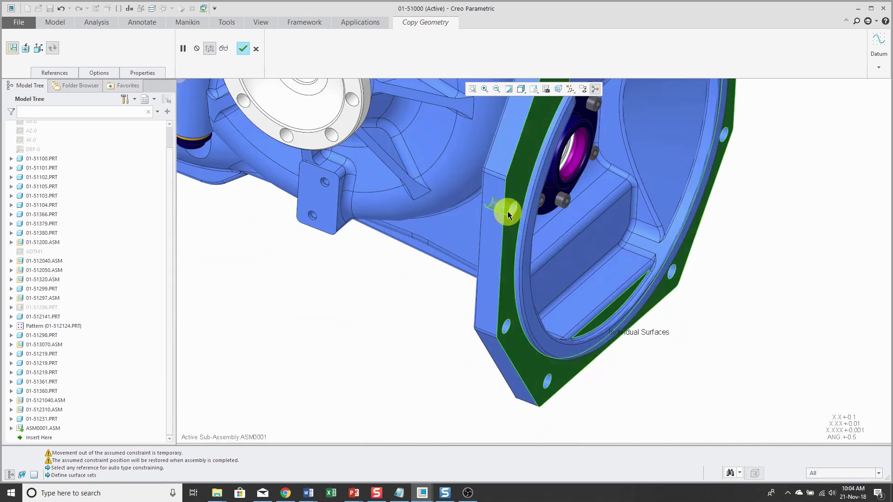
ctrl+click(506, 325)
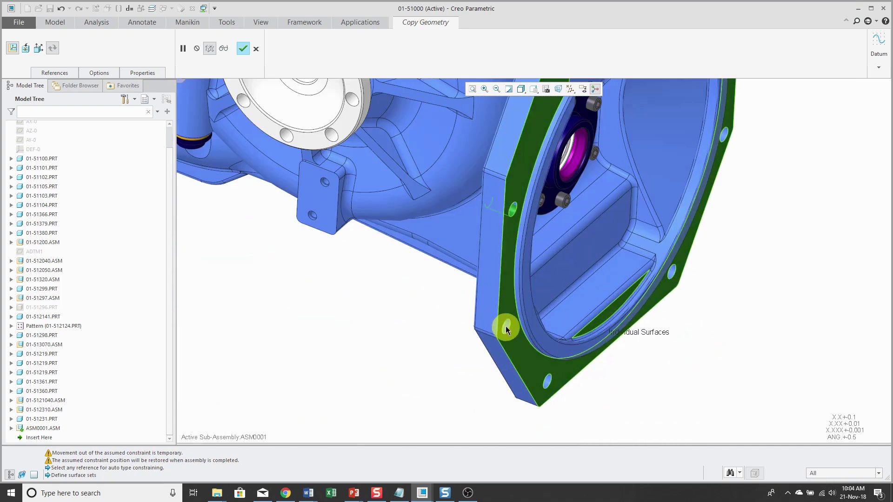
ctrl+click(726, 137)
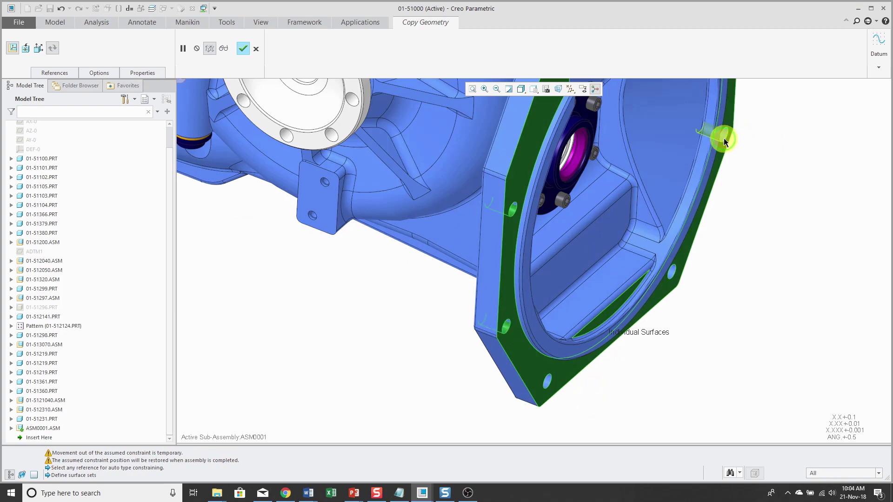
ctrl+click(673, 274)
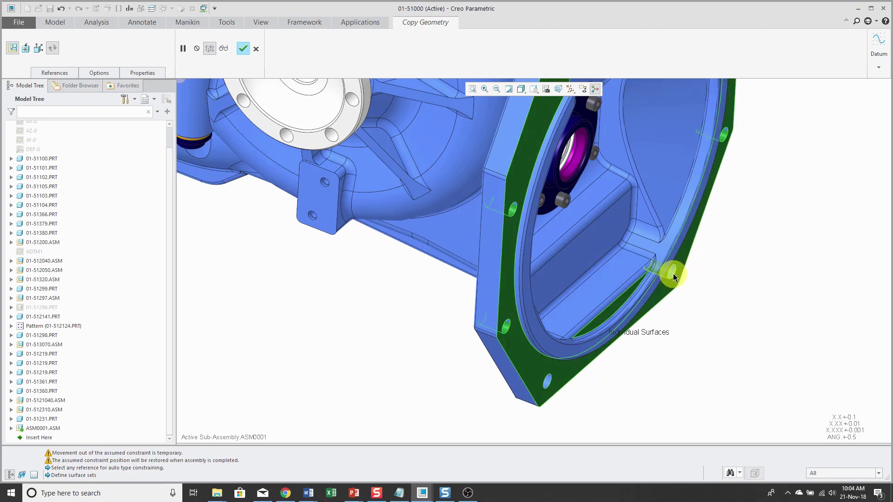
ctrl+click(548, 382)
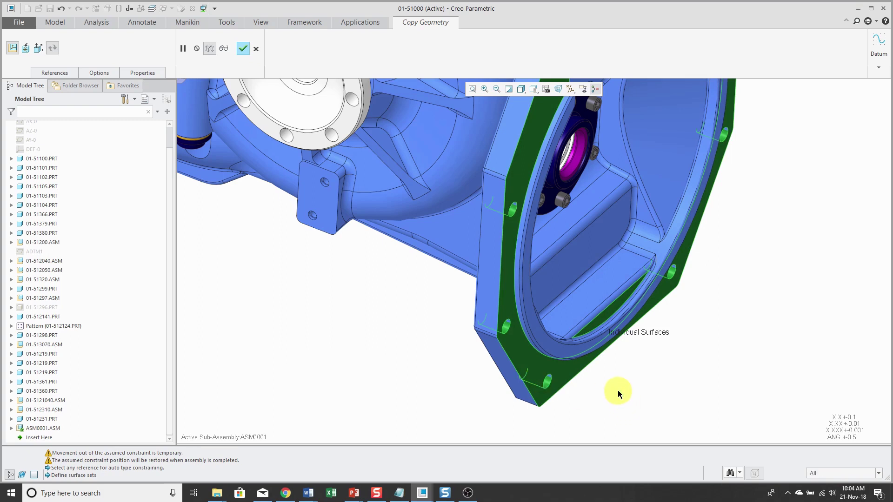
scroll(618, 390, down, 3)
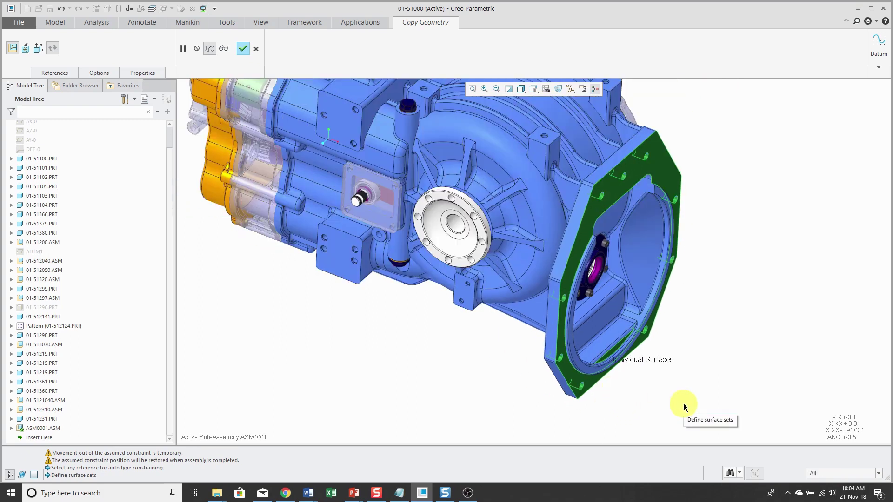
click(144, 75)
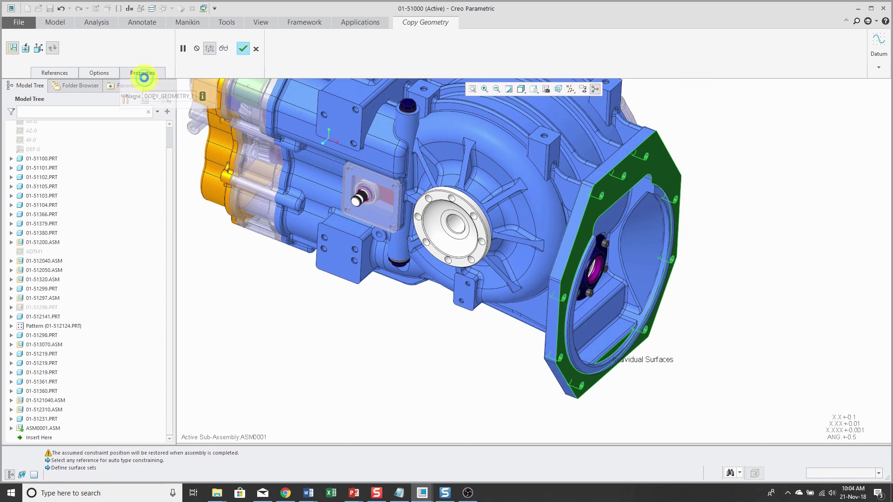
click(242, 49)
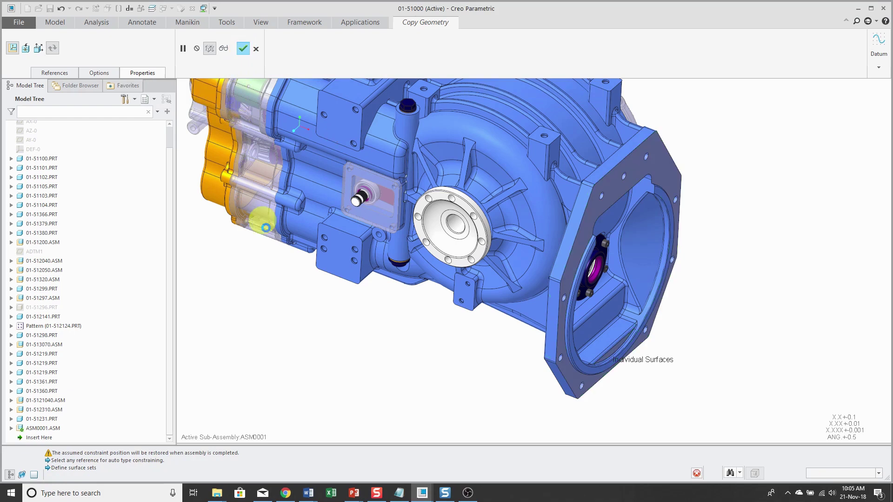
click(11, 428)
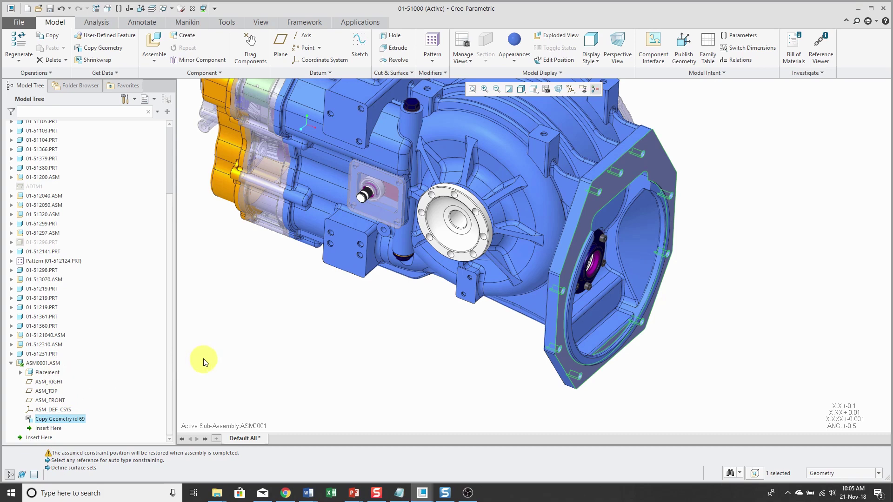
Step: Create a solid part PRT0001 inside ASM0001 by copying mcae_part_std.prt, and place it with the Default constraint
click(182, 40)
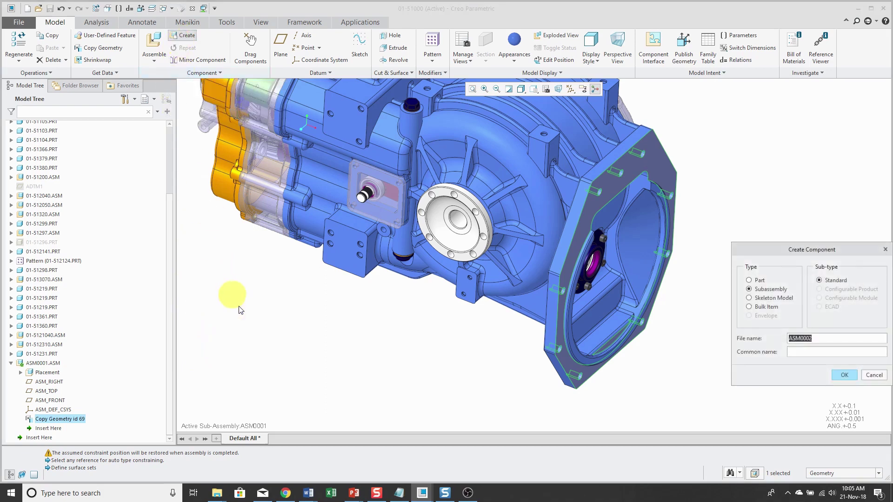
click(758, 281)
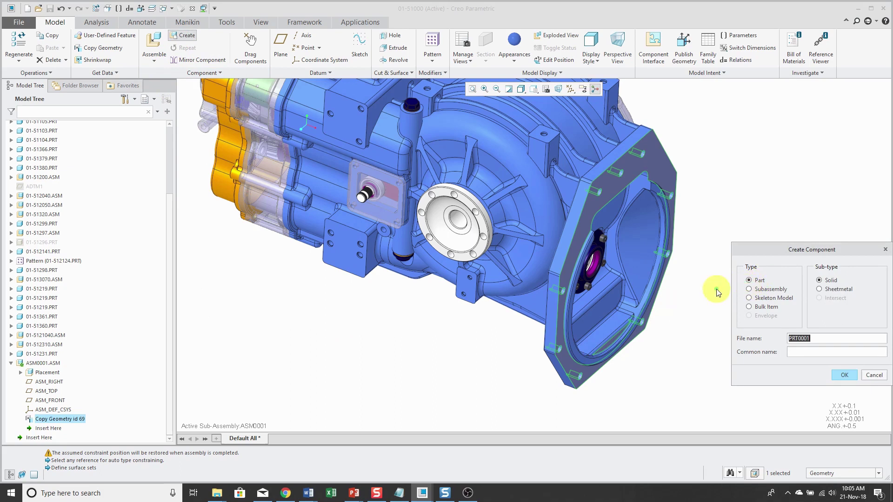
click(845, 375)
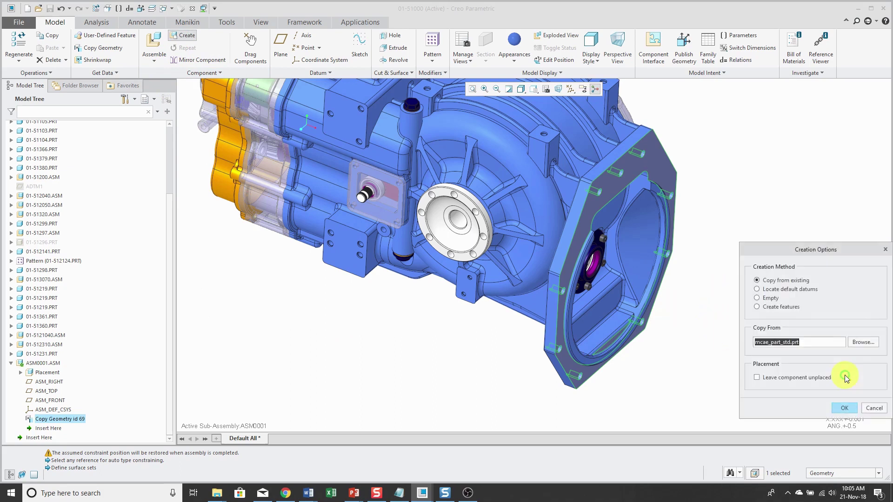
click(844, 408)
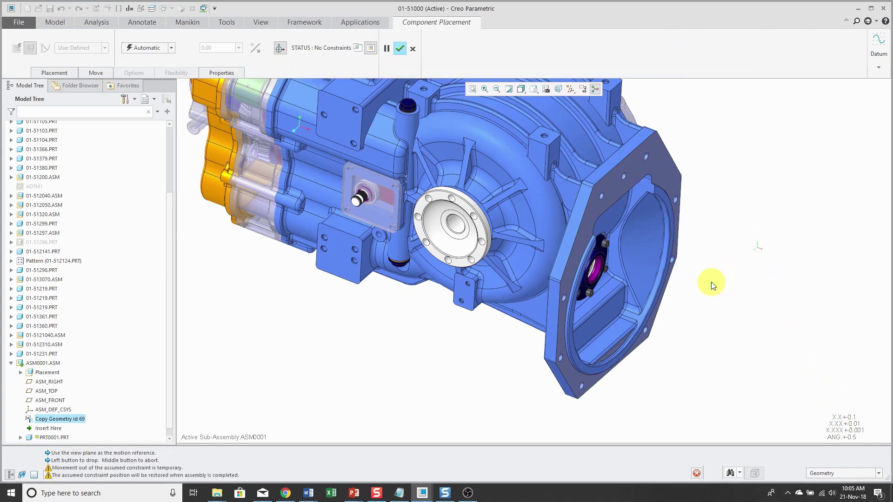
right_click(710, 281)
click(741, 381)
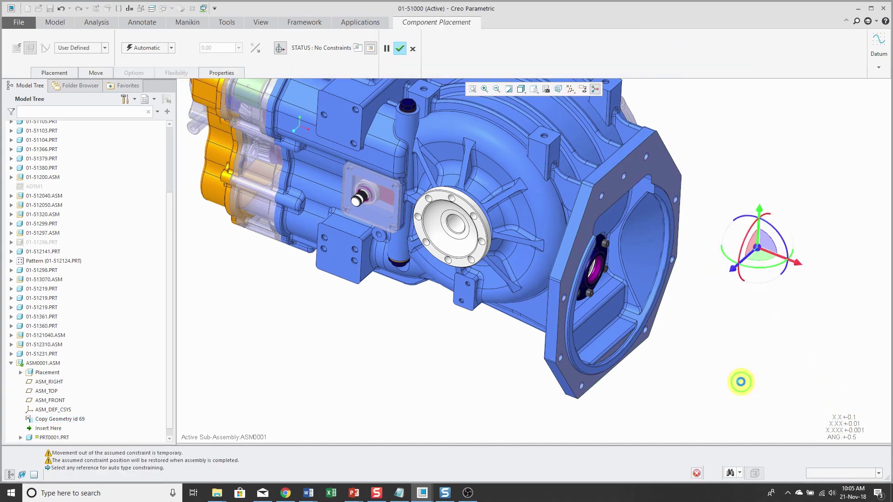
click(405, 48)
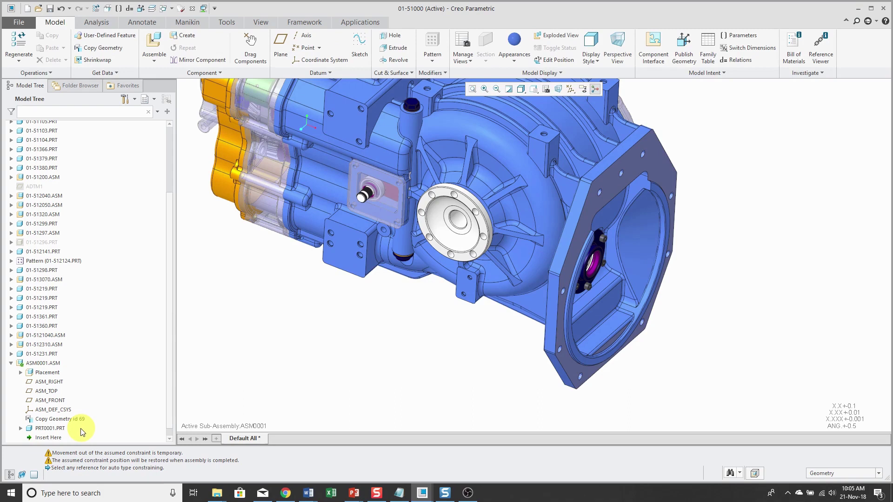
Step: Activate PRT0001 inside the subassembly, and open ASM0001 in its own window
scroll(69, 425, down, 1)
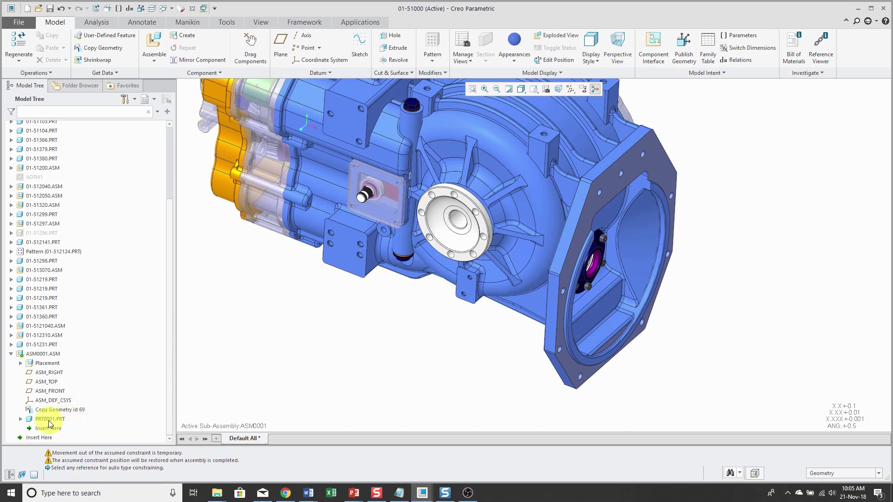
click(50, 419)
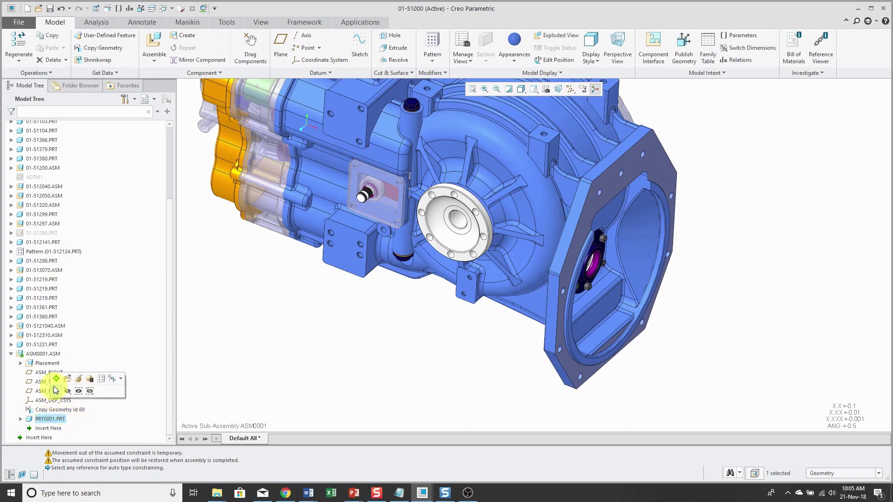
click(56, 379)
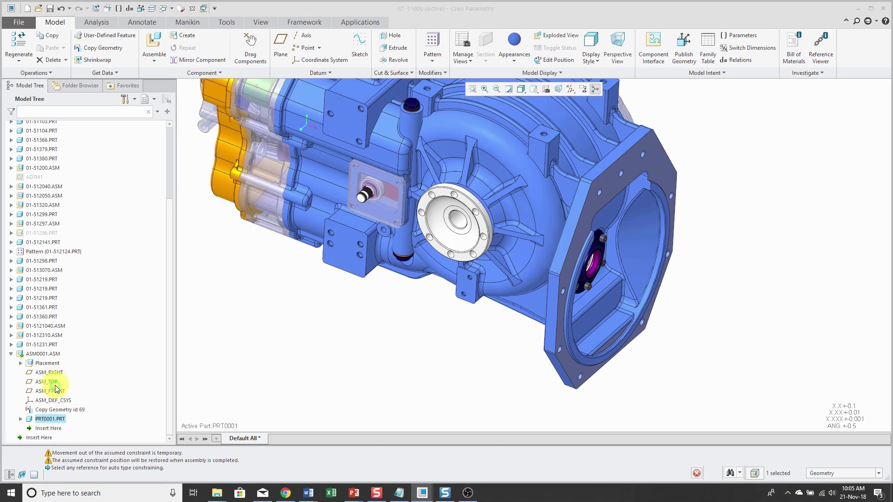
click(50, 353)
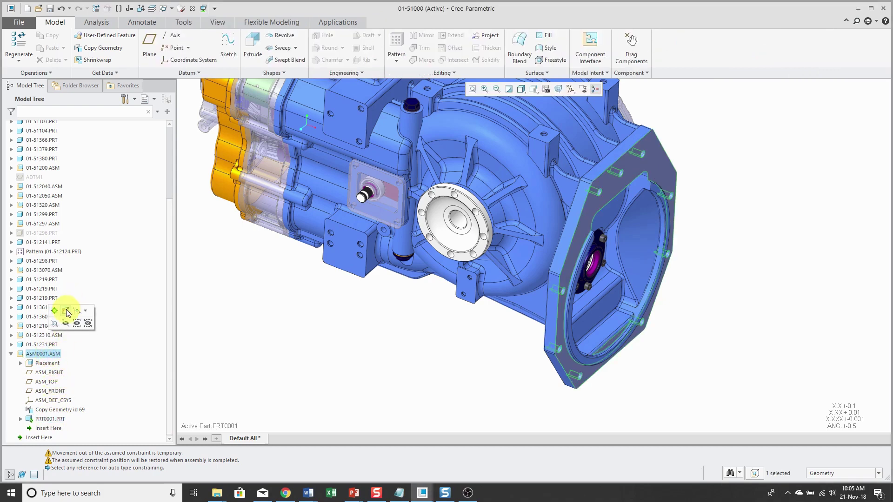
click(66, 310)
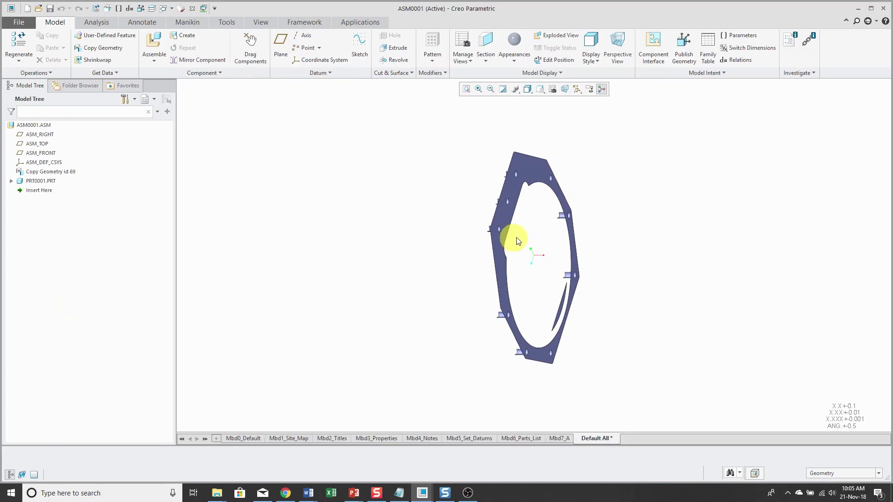
Step: Activate PRT0001 in ASM0001 and add a Copy Geometry feature that references the complete flange quilt
mouse_move(569, 231)
middle_down()
mouse_move(538, 225)
mouse_move(498, 186)
mouse_move(535, 203)
mouse_move(493, 205)
mouse_move(479, 196)
middle_up()
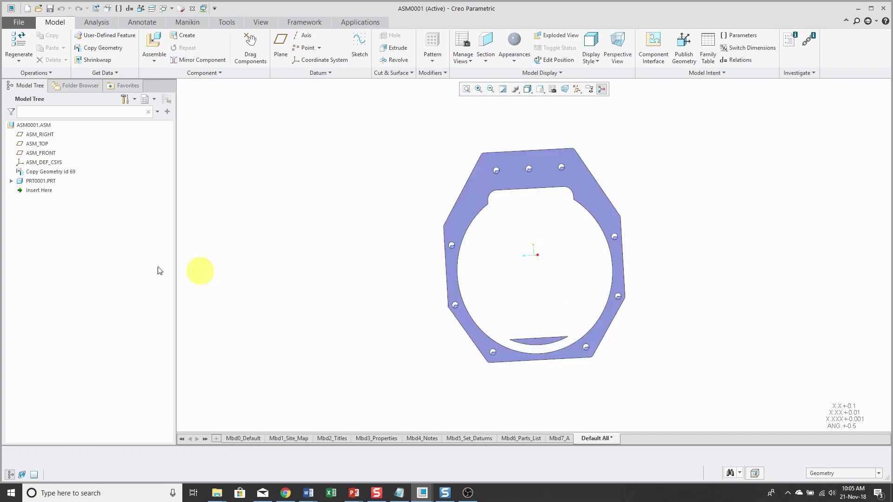
click(32, 181)
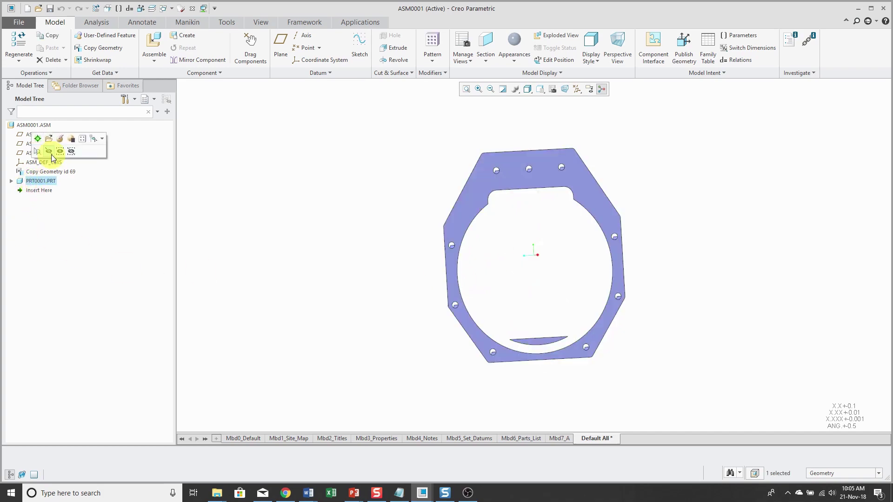
click(38, 139)
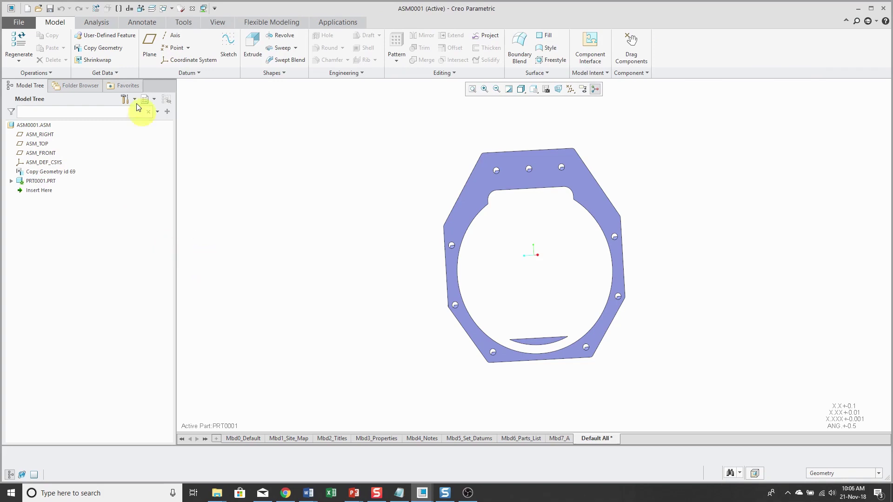
click(103, 48)
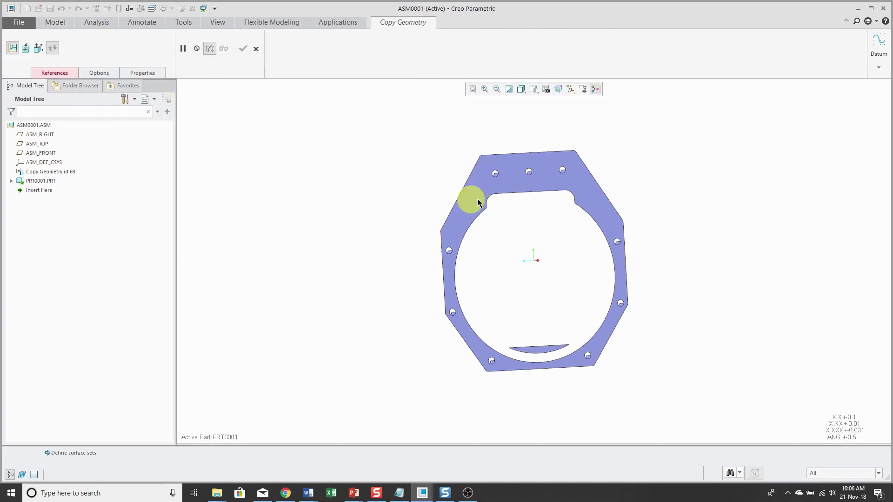
scroll(520, 182, up, 2)
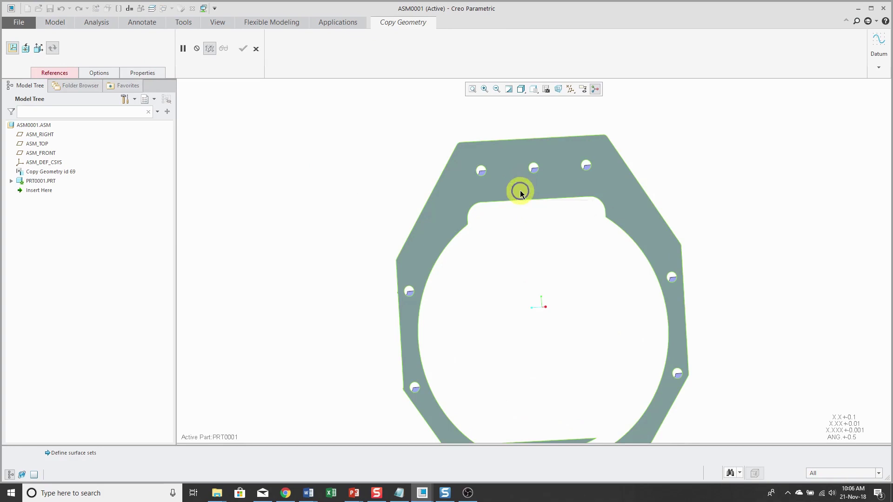
click(521, 193)
right_click(520, 193)
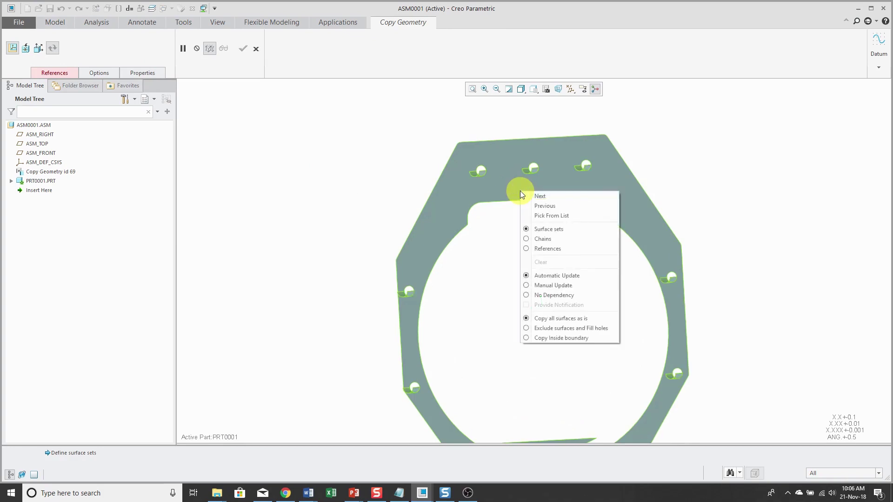
click(544, 216)
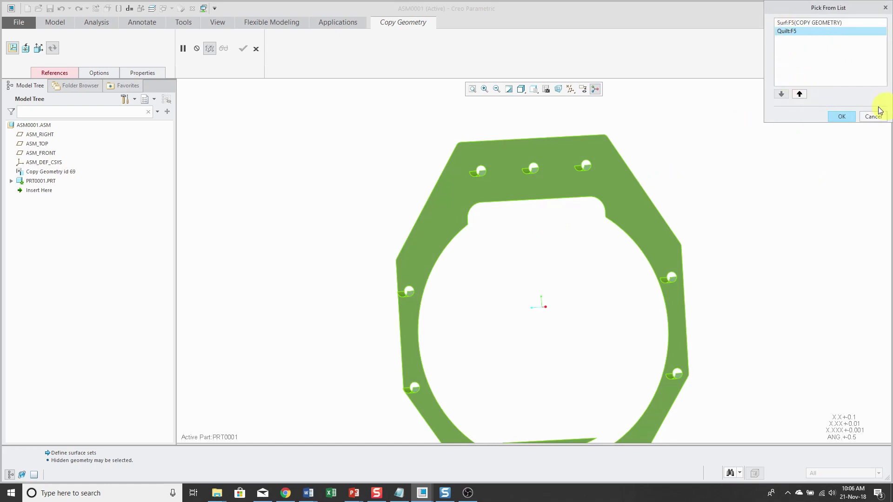
click(840, 116)
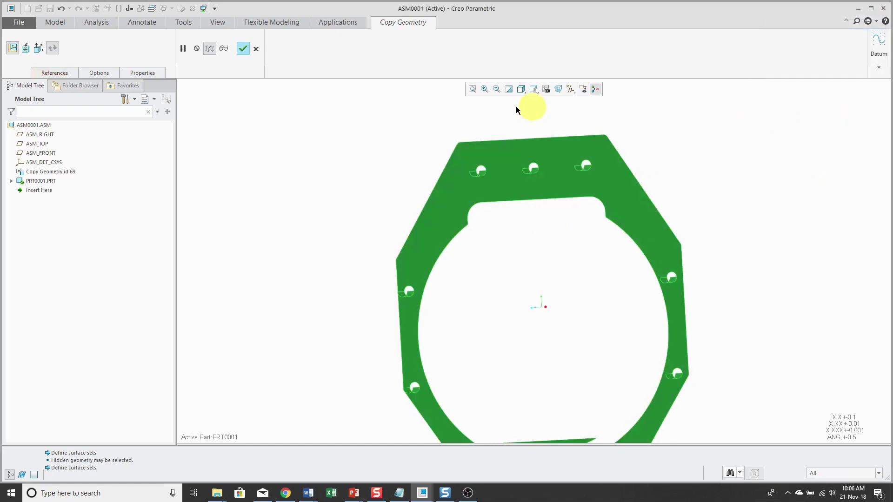
click(243, 50)
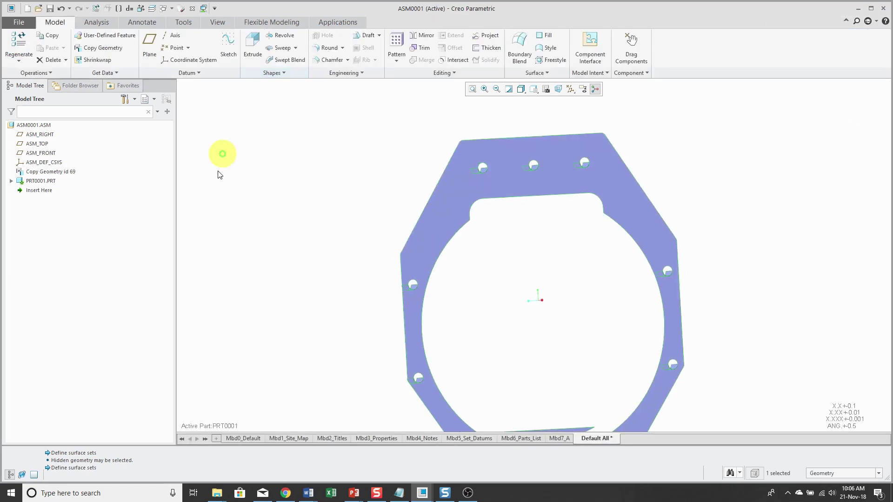
Step: Expand PRT0001 in the model tree and open the part in its own window
click(10, 181)
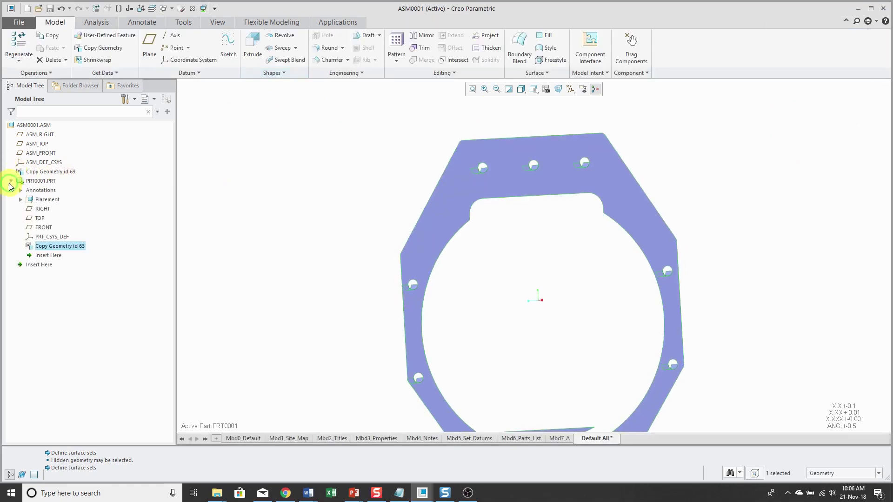
click(47, 181)
click(60, 146)
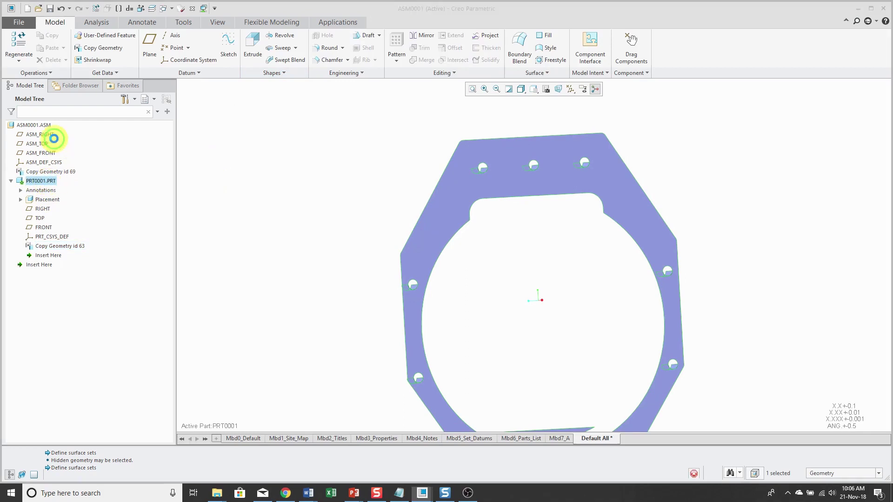
Step: Start a sketch on the copied flange face, with the TOP datum plane as orientation reference
middle_drag(538, 219, 484, 165)
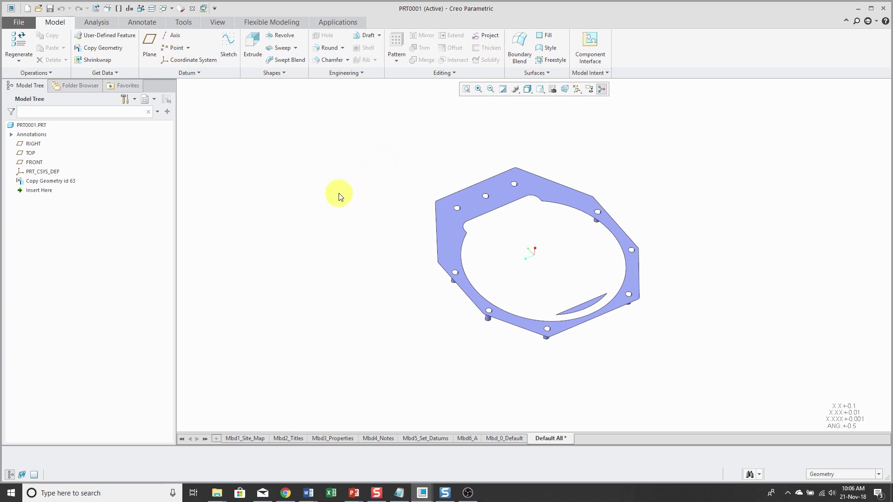
click(229, 49)
click(522, 191)
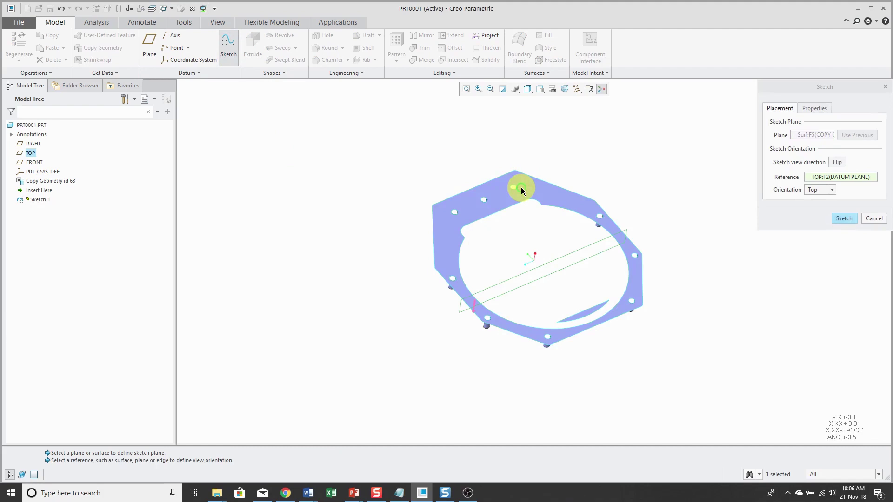
click(851, 219)
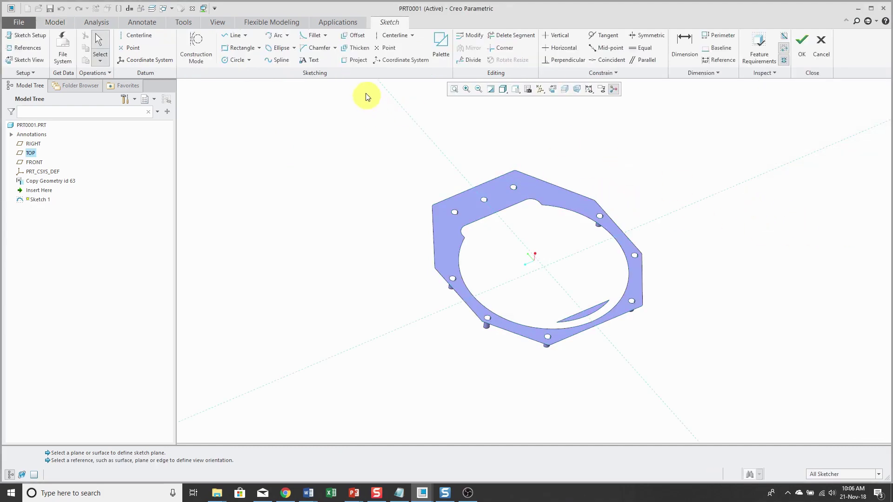
Step: Project the outer octagonal loop of the flange face into the sketch using the Loop option, and complete the sketch
click(355, 61)
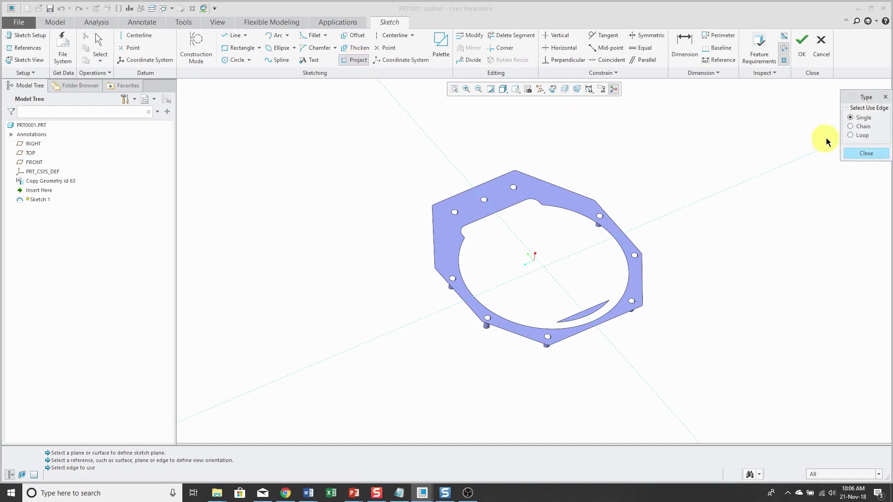
click(851, 135)
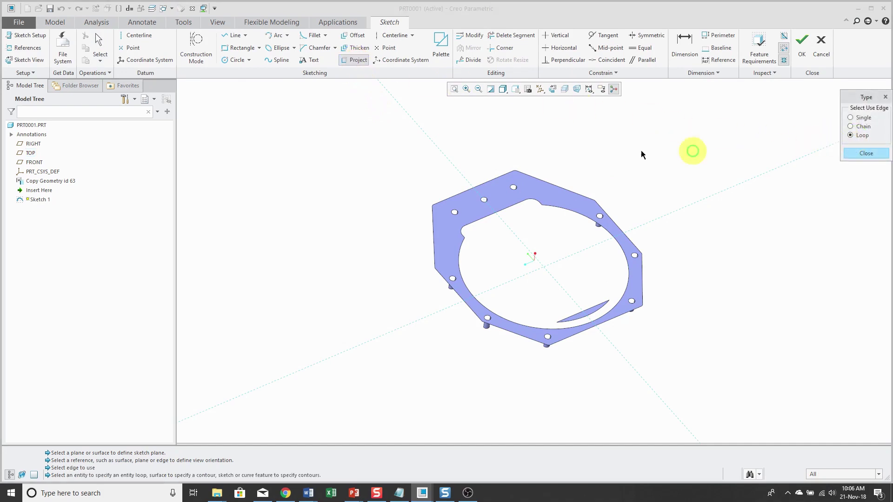
click(532, 187)
click(868, 202)
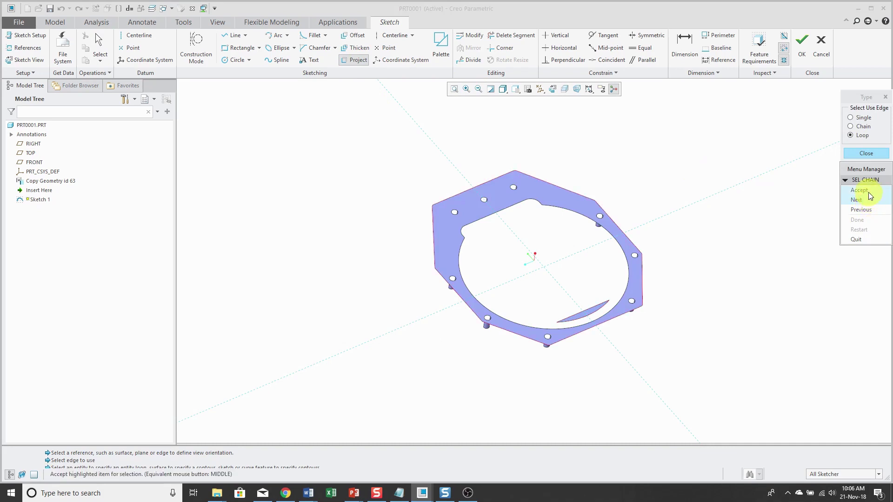
click(867, 191)
click(867, 154)
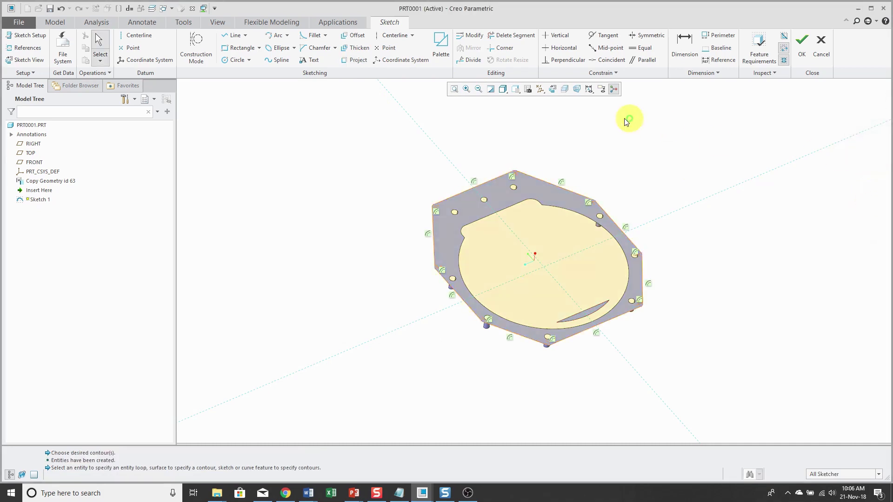
click(802, 43)
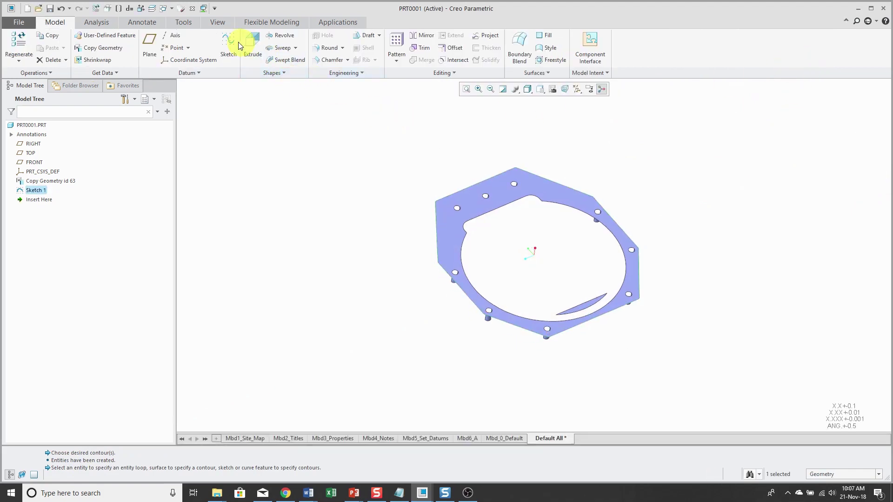
Step: Extrude the octagonal sketch into a solid plate with a depth of 1.00
click(229, 41)
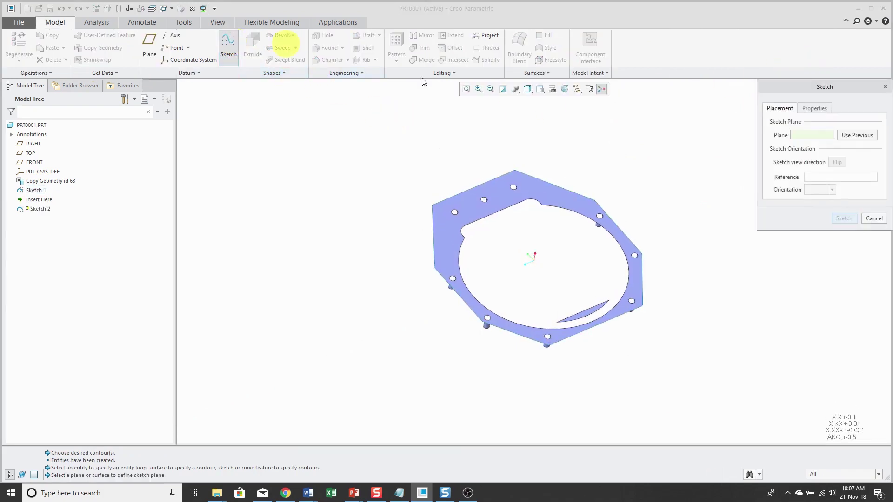
click(883, 220)
click(252, 45)
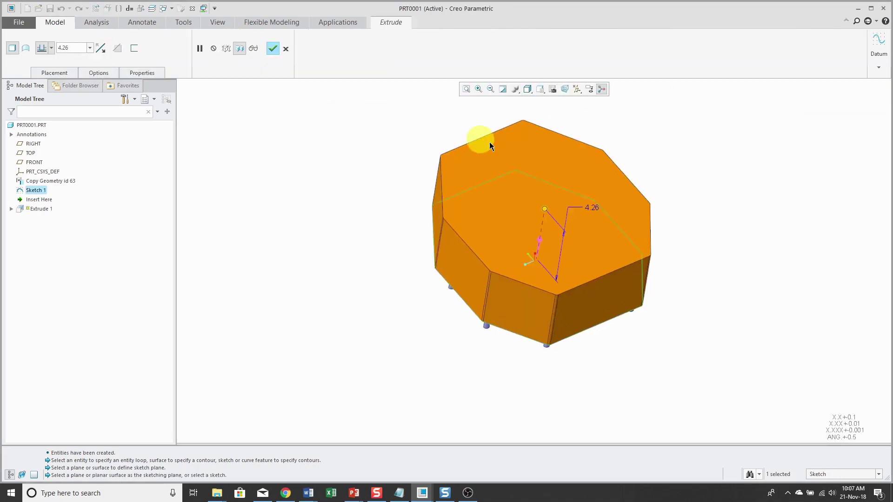
double_click(592, 207)
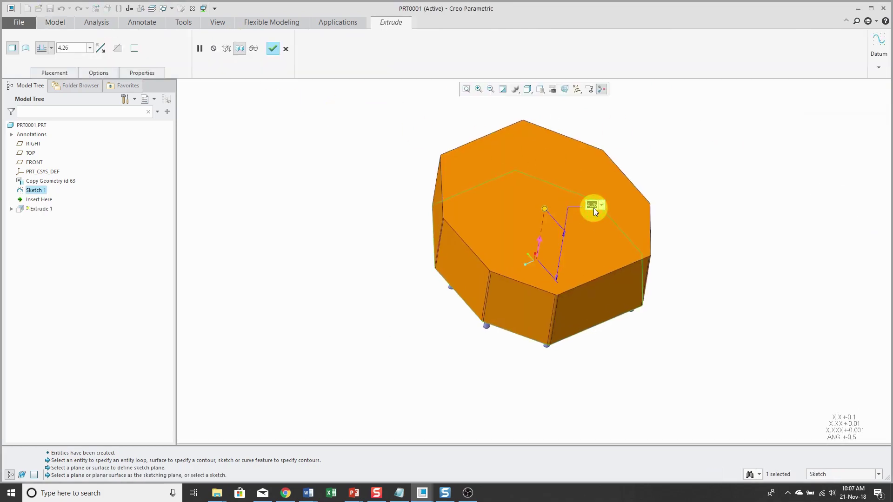
text(1)
key(Return)
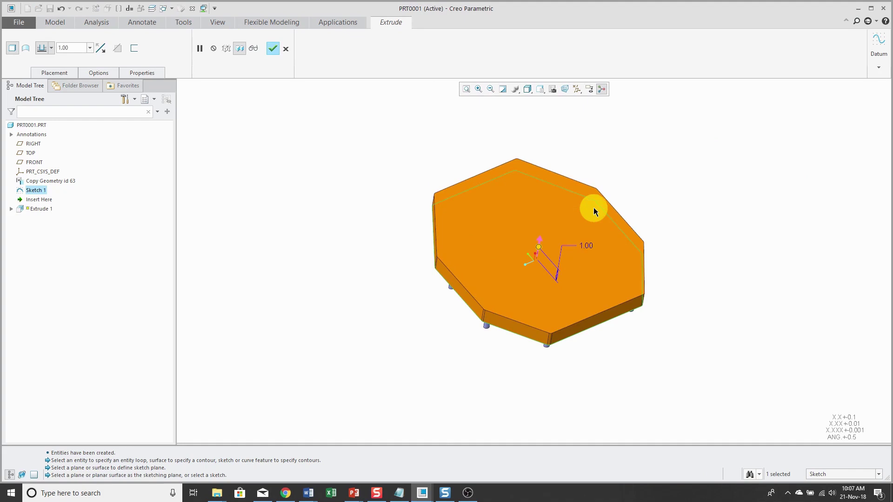
click(273, 49)
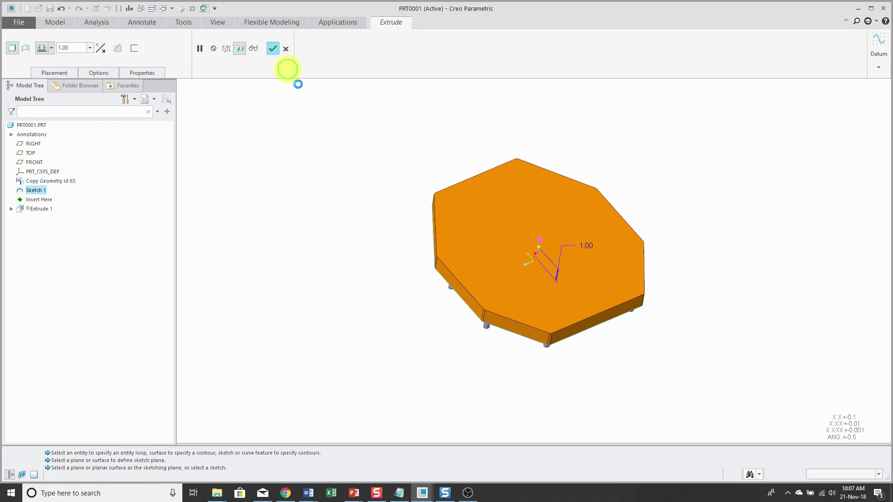
Step: Create a Pattern Recognition feature from the copied surface of the middle bolt hole in the flange's upper row
middle_drag(362, 160, 484, 135)
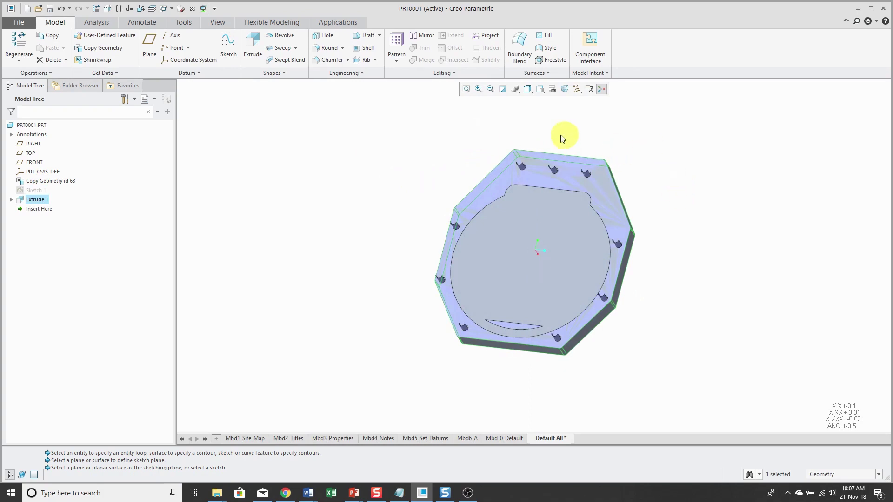
click(283, 23)
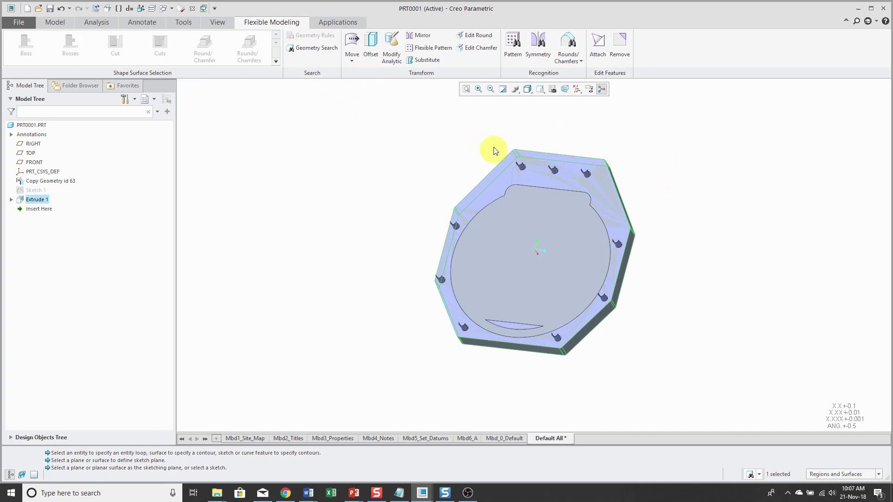
scroll(526, 174, up, 8)
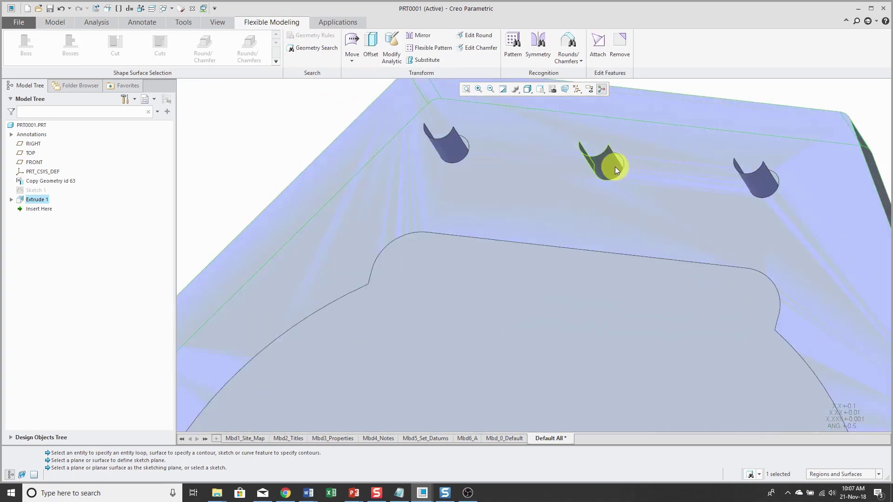
click(614, 167)
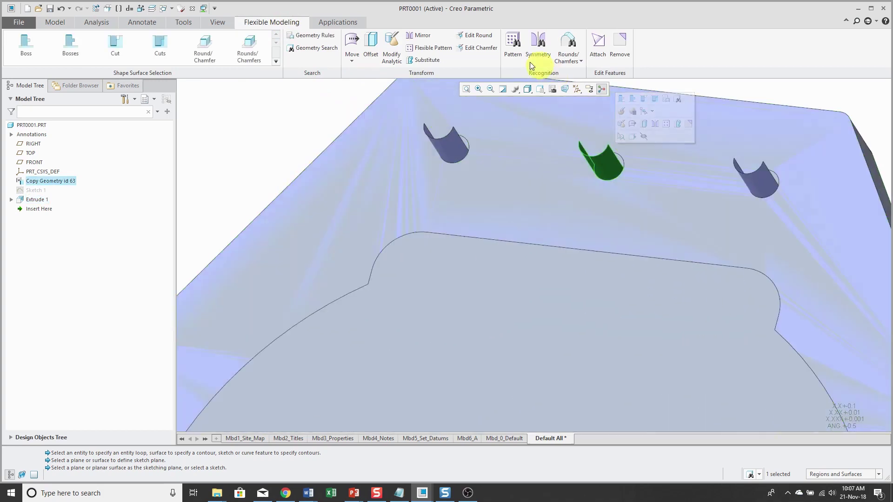
click(511, 44)
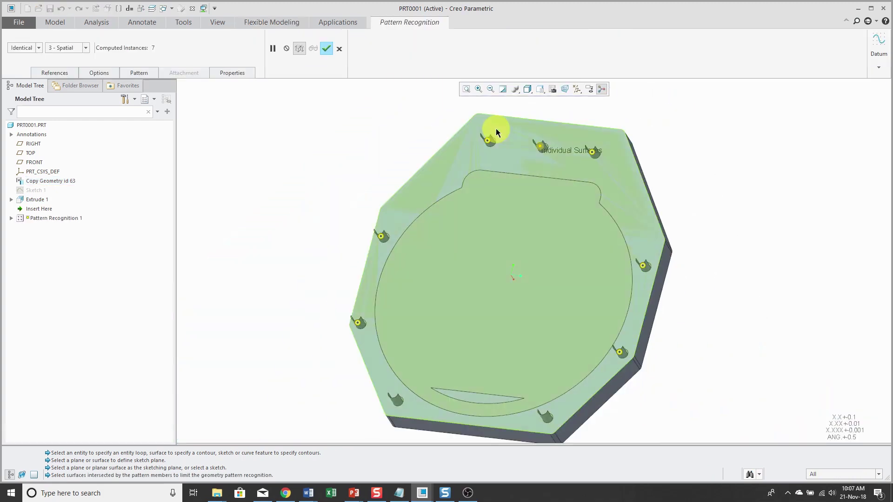
click(326, 49)
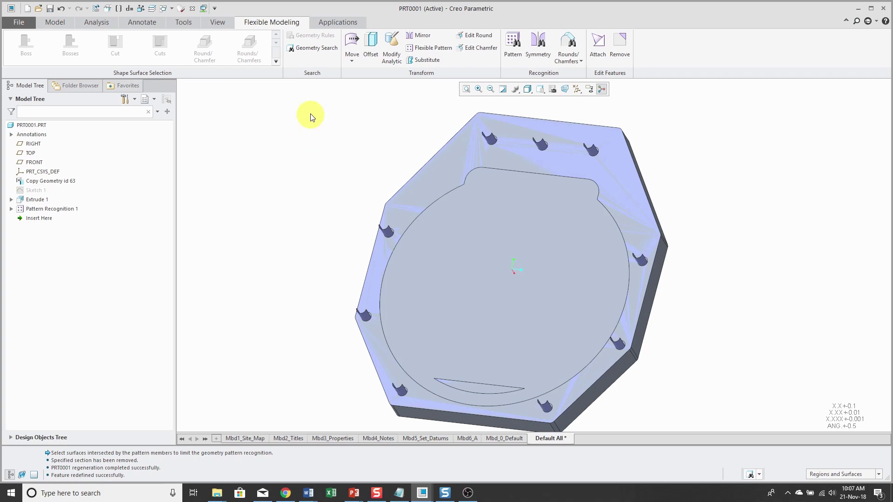
Step: Create a datum axis through the copied surface of the leftmost bolt hole in the flange's upper row
click(55, 22)
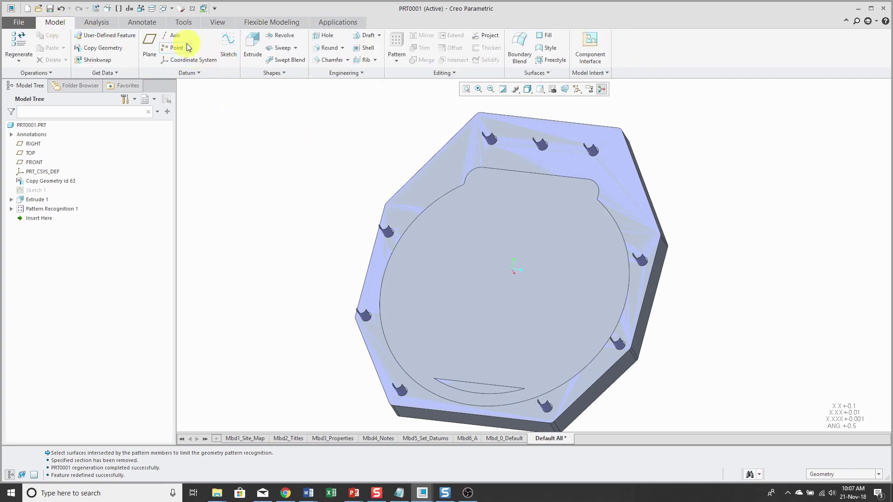
click(173, 35)
scroll(479, 142, down, 5)
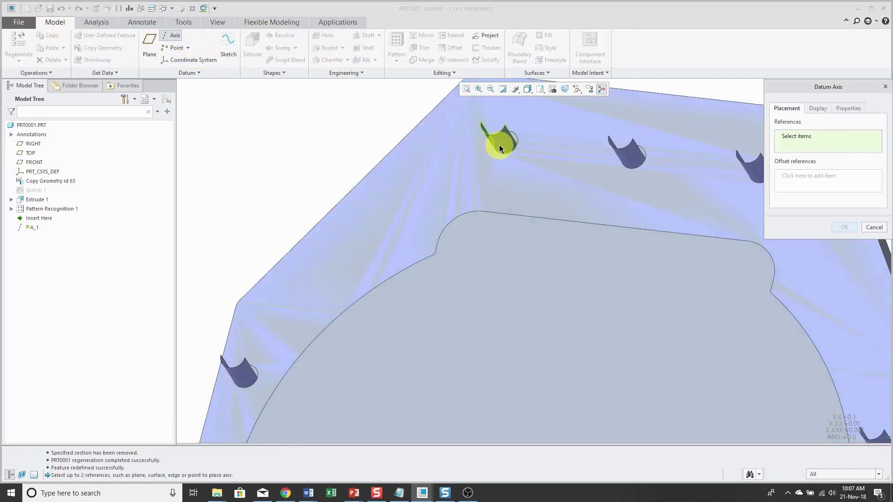
click(498, 145)
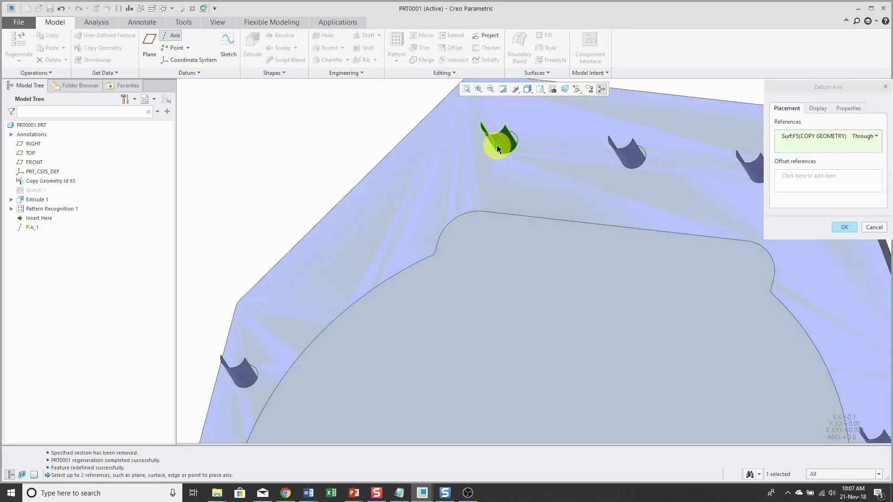
click(842, 228)
Step: Create a through-all hole of diameter 0.38 in the plate, placed on the datum axis and the plate's large flat face
middle_drag(355, 155, 401, 155)
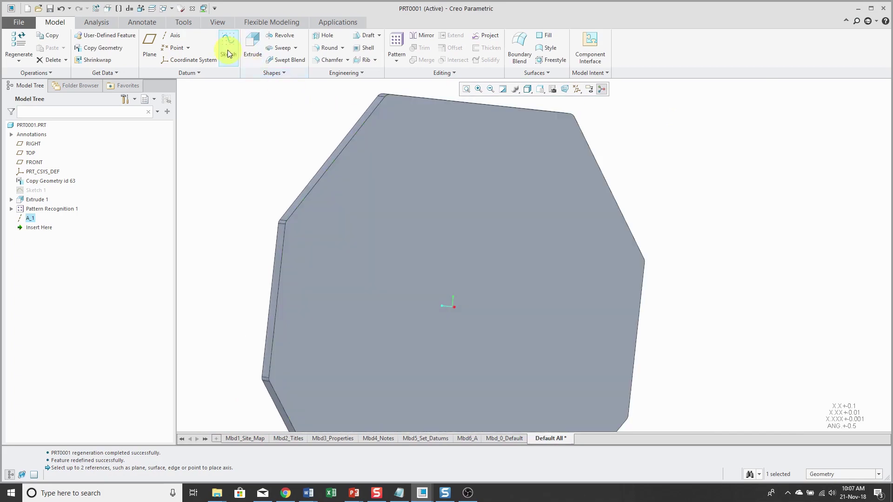
click(327, 36)
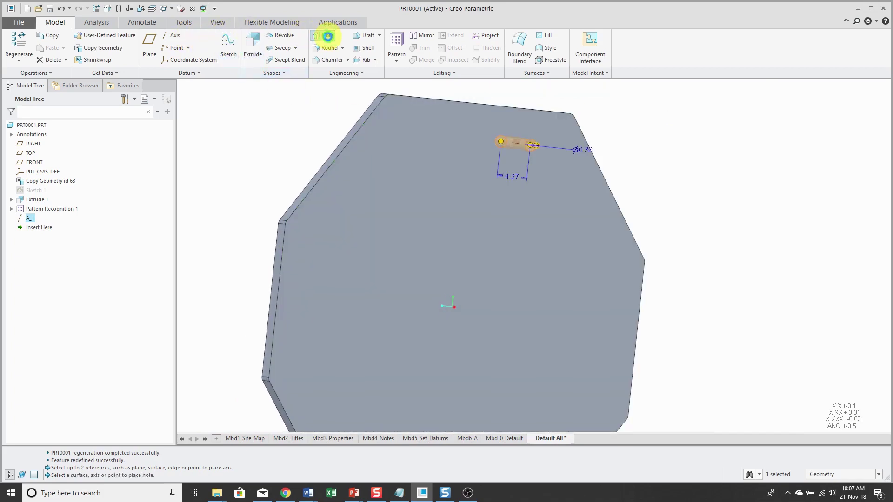
ctrl+click(558, 196)
middle_drag(612, 182, 627, 155)
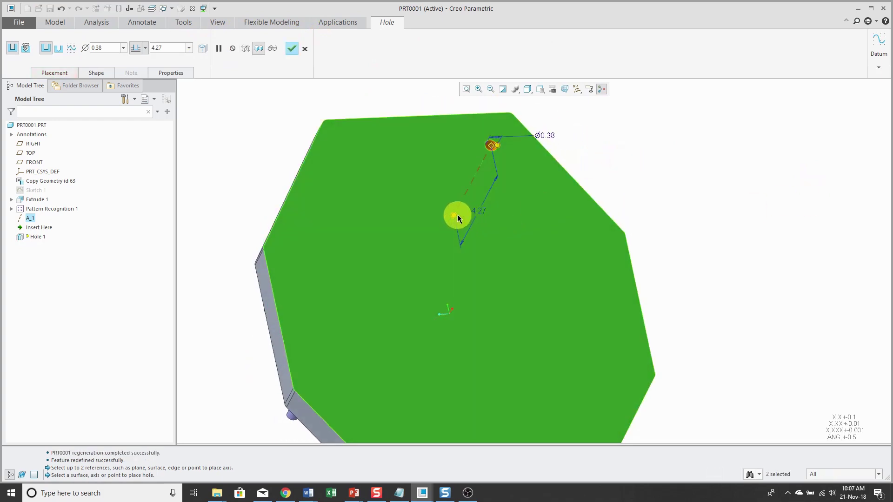
right_click(453, 215)
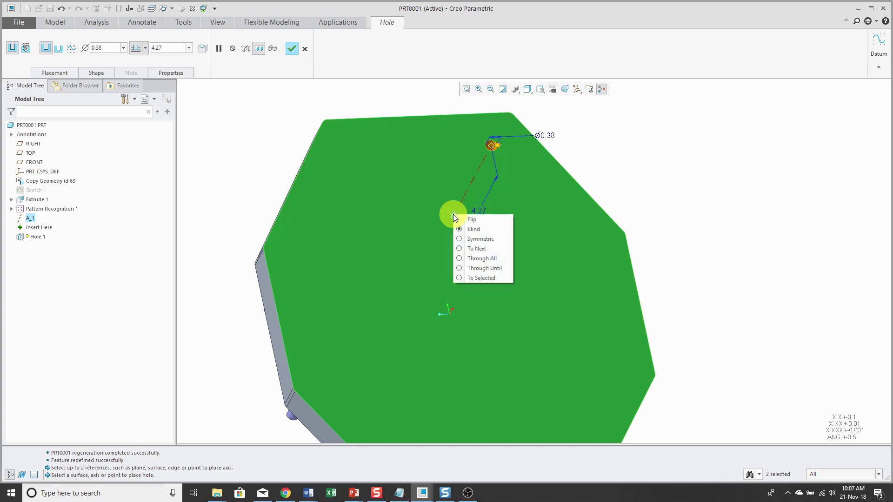
click(479, 258)
click(293, 49)
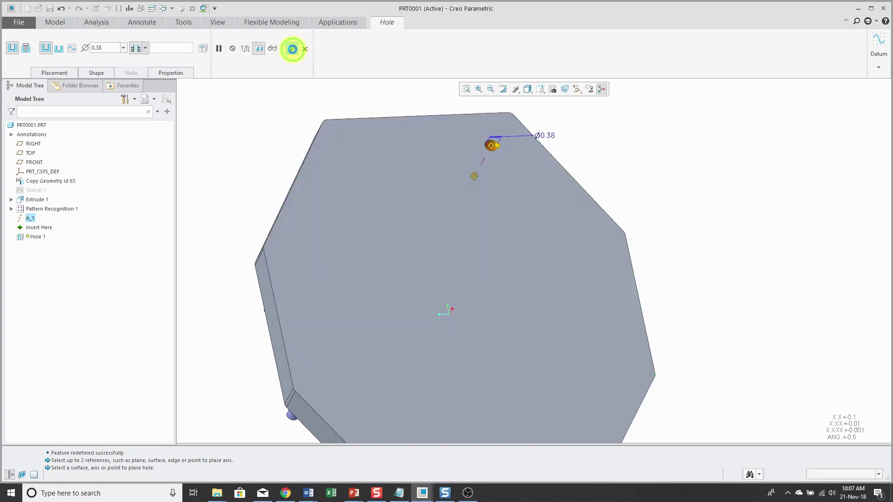
right_click(246, 129)
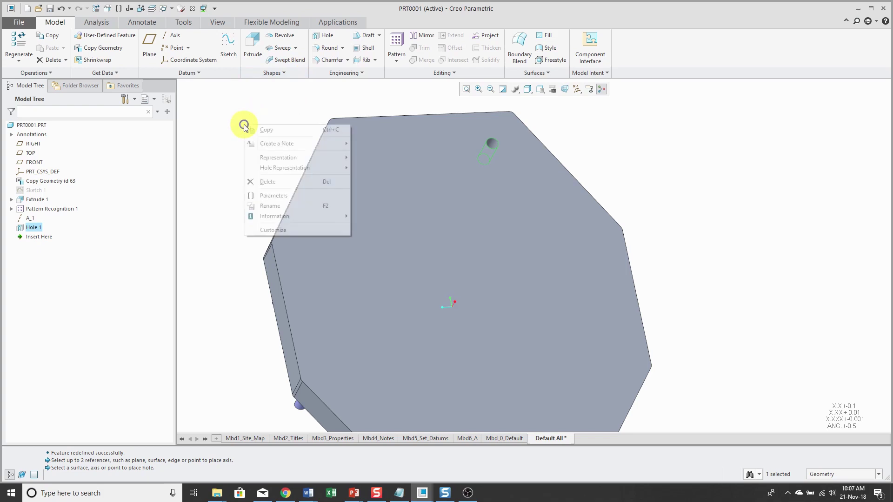
click(250, 95)
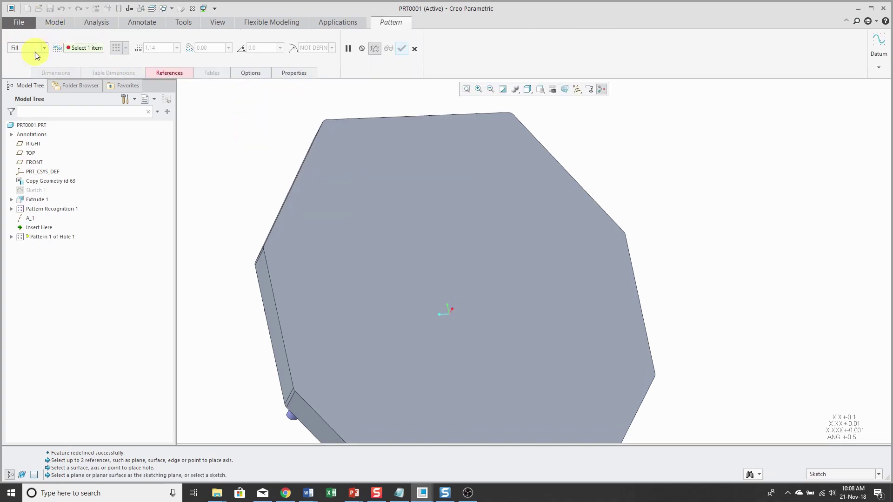
middle_drag(231, 146, 285, 133)
click(415, 48)
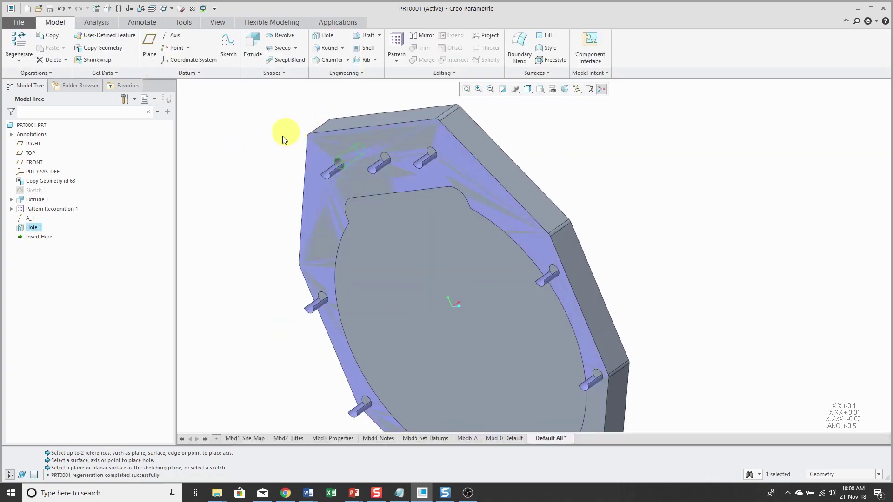
Step: Create reference patterns of the datum axis and of the hole so both follow the recognized bolt-hole pattern
right_click(31, 223)
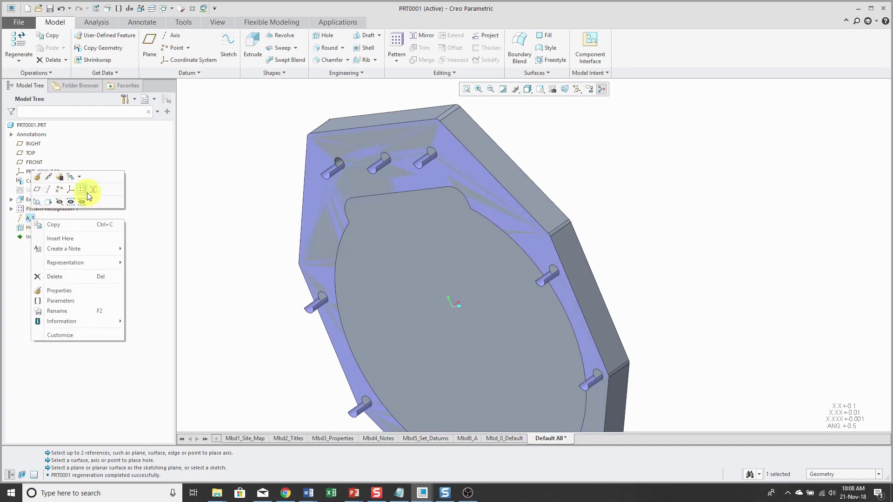
click(85, 191)
middle_click(214, 187)
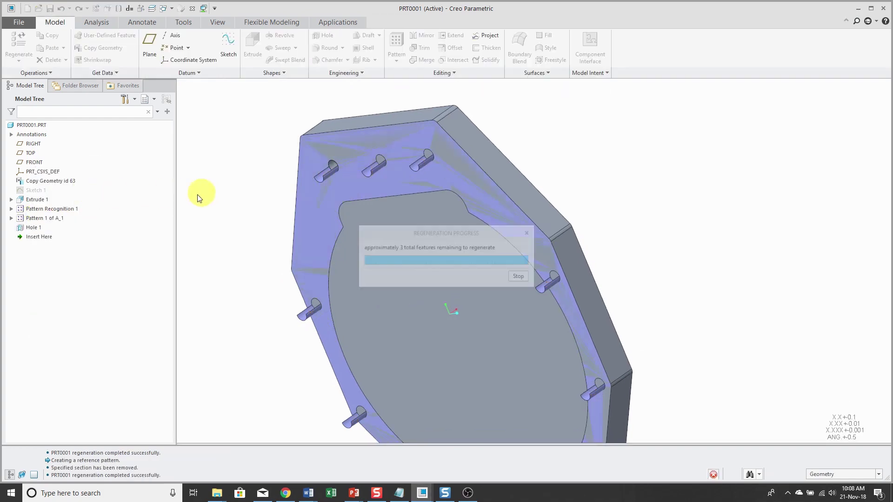
click(37, 229)
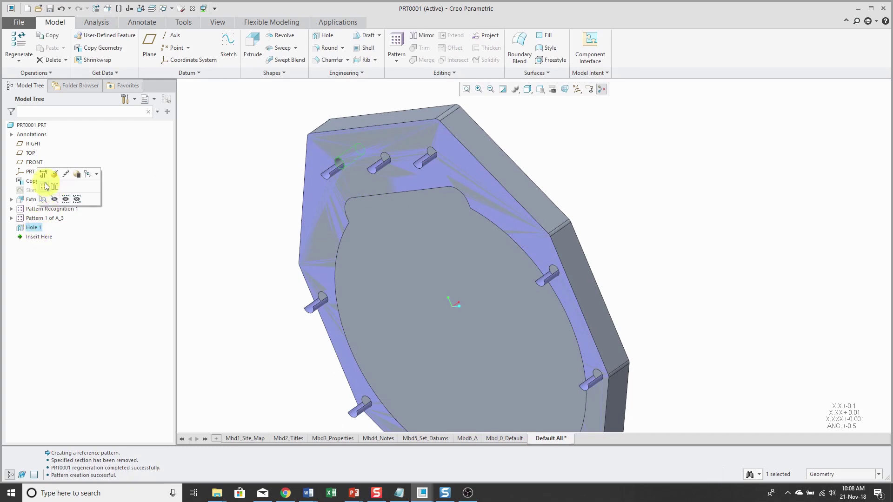
click(43, 185)
middle_click(246, 193)
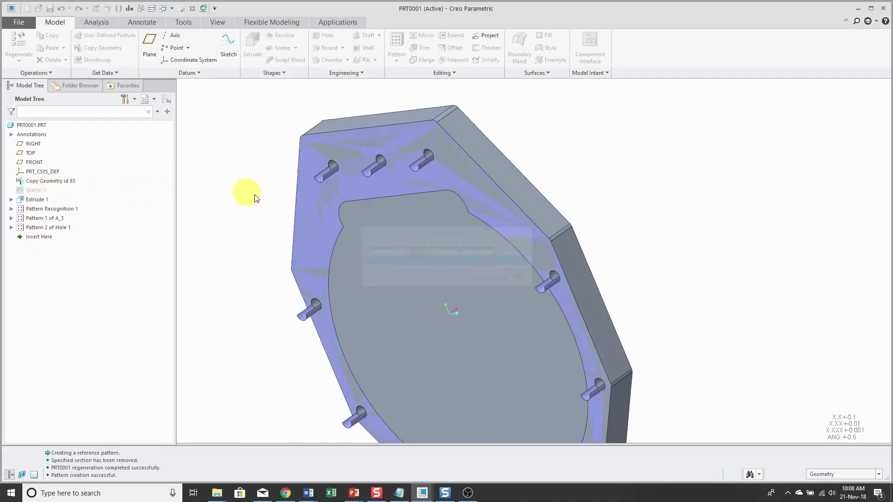
Step: Hide the copied flange geometry feature in the cover plate part
click(53, 183)
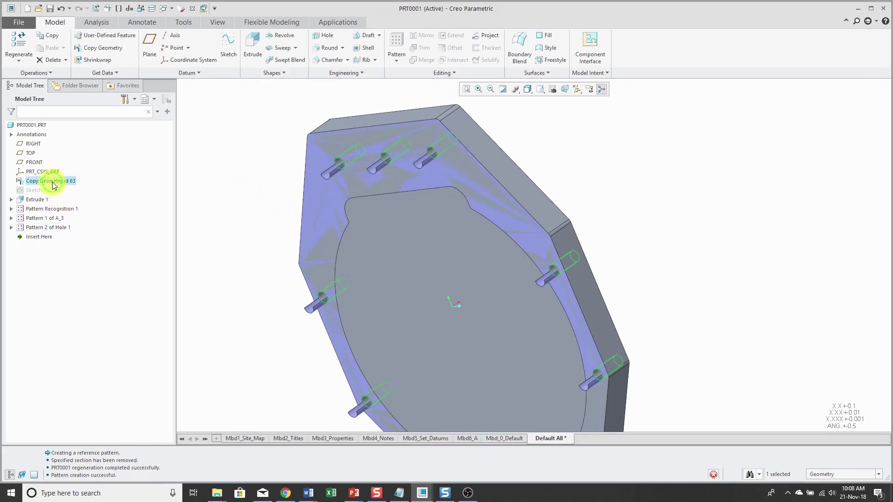
click(70, 152)
middle_drag(479, 191, 389, 215)
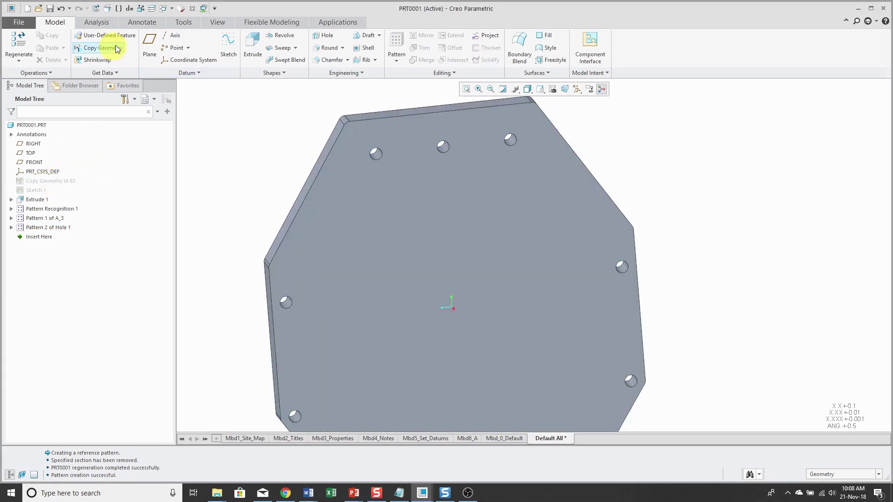
Step: Switch to the top-level assembly 01-51000.ASM and regenerate it
click(165, 8)
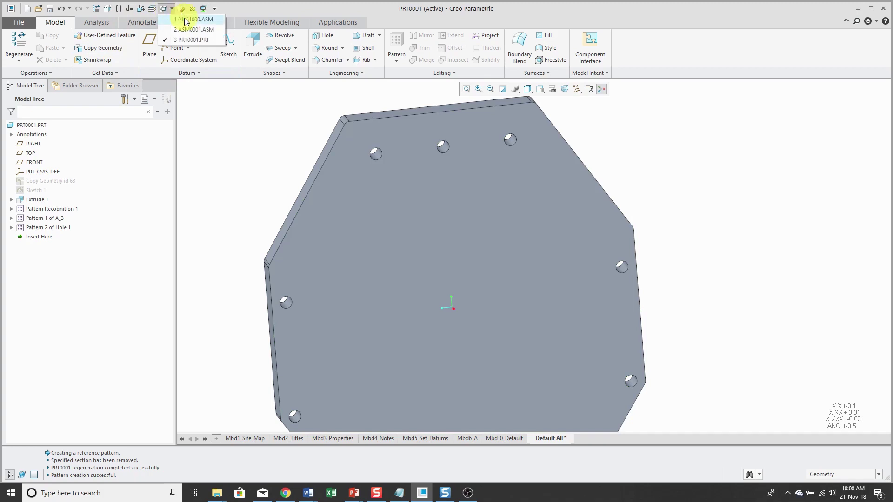
click(186, 19)
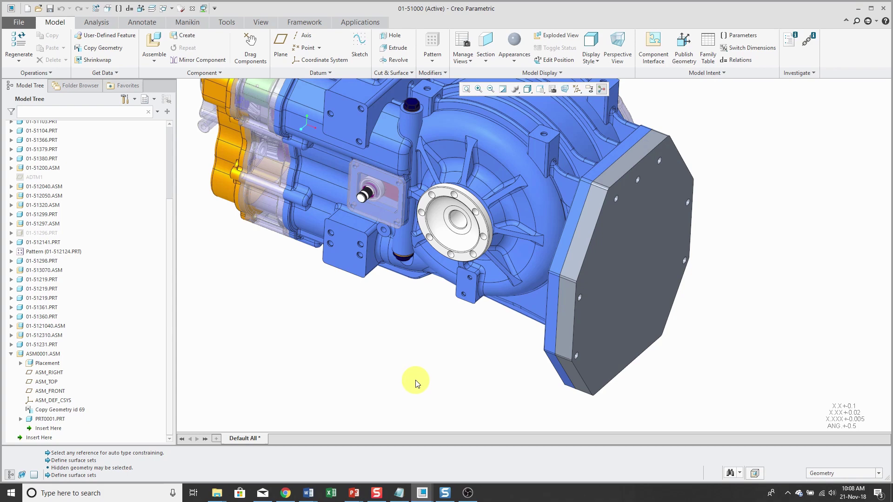
click(19, 43)
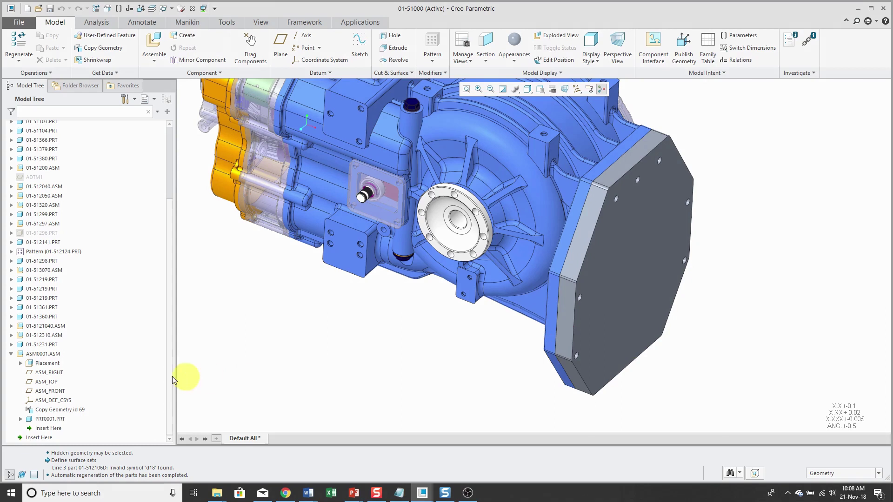
Step: Redefine the placement of ASM0001.ASM, deleting its Default constraint and moving the cover plate straight away from the housing flange
click(46, 356)
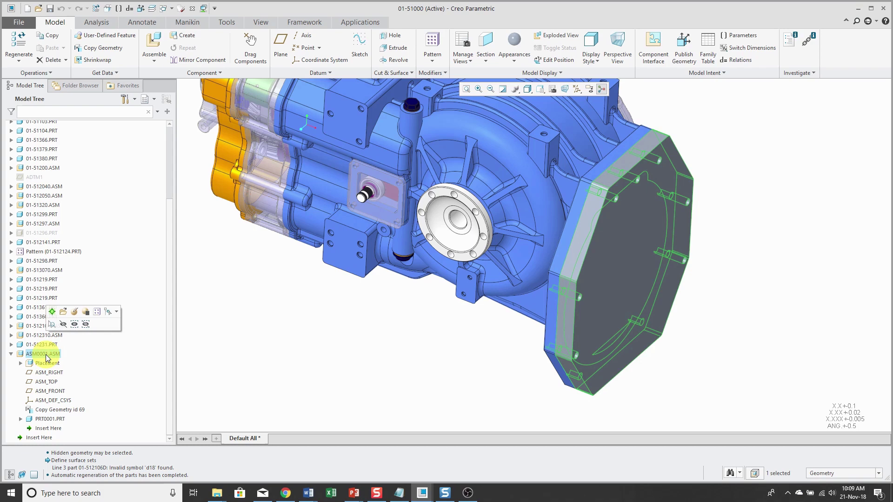
click(73, 312)
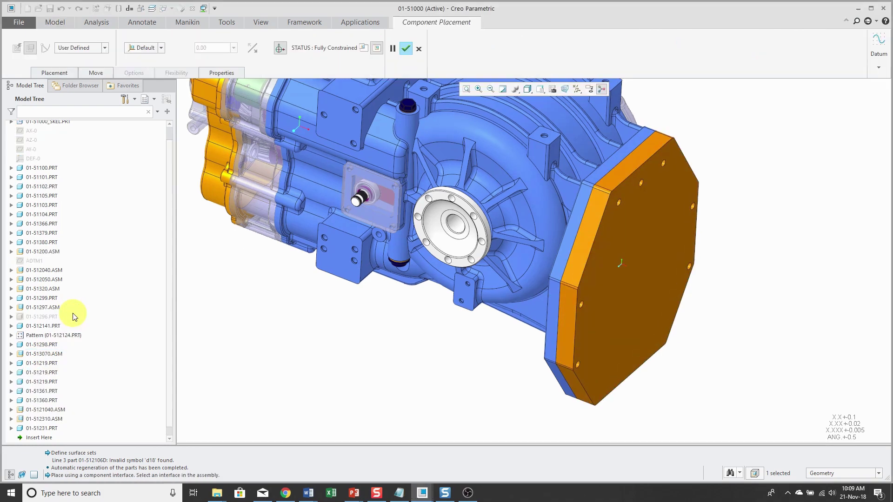
click(55, 73)
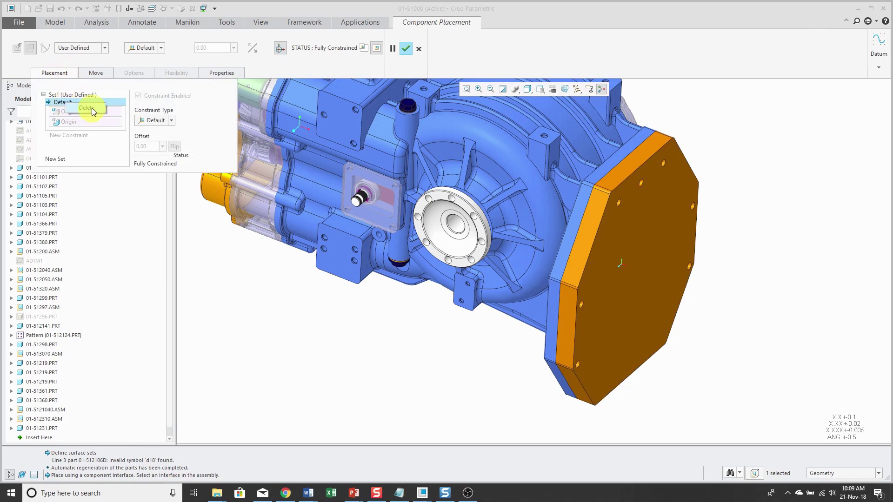
click(91, 107)
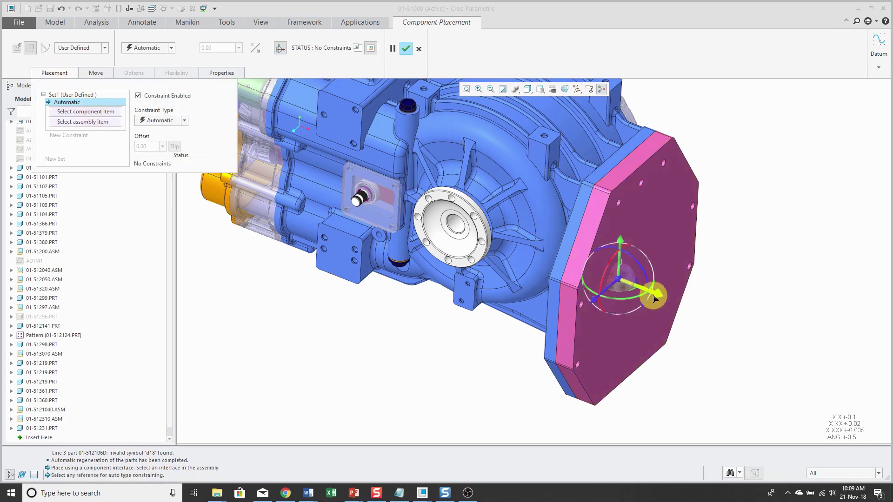
drag(658, 298, 700, 316)
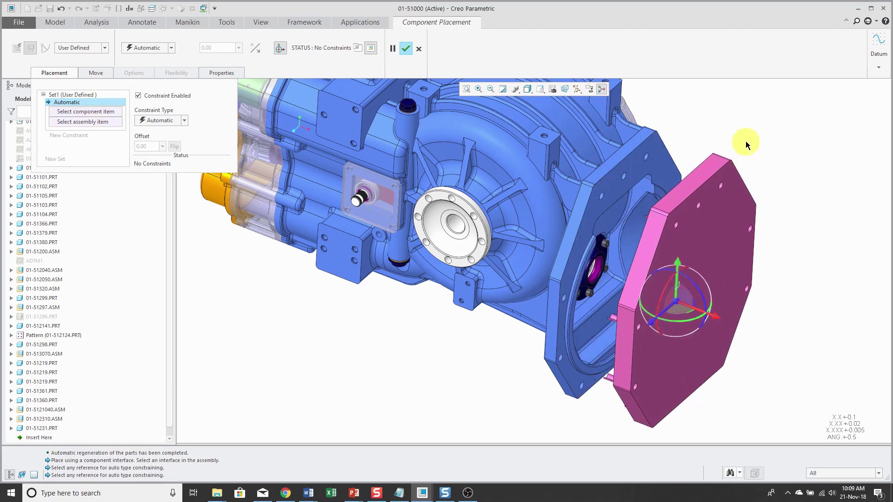
Step: Make the plate's rightmost upper-row hole coincident with the matching flange hole, and orient its leftmost upper-row hole to the corresponding flange hole
scroll(756, 186, up, 4)
scroll(762, 208, up, 3)
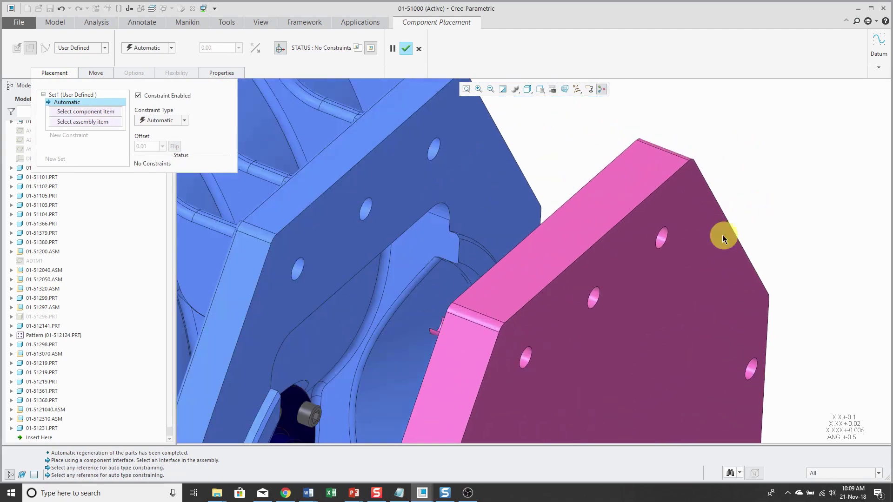
click(663, 241)
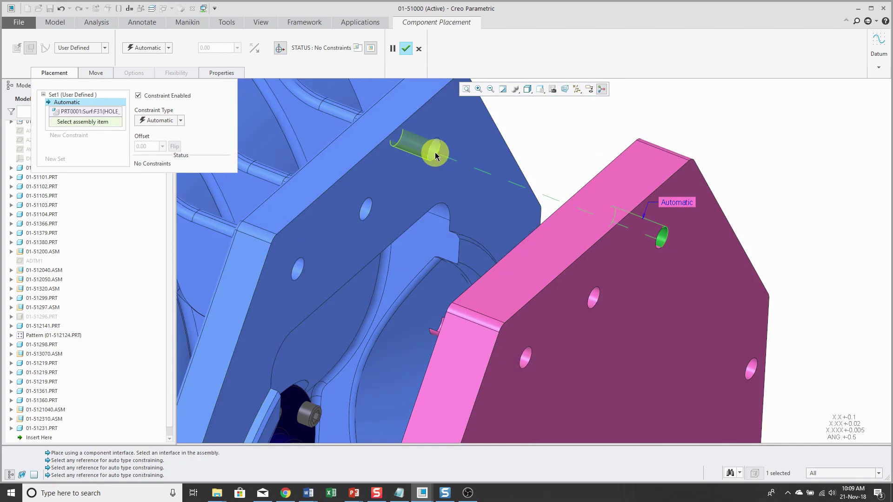
click(460, 152)
scroll(588, 158, down, 2)
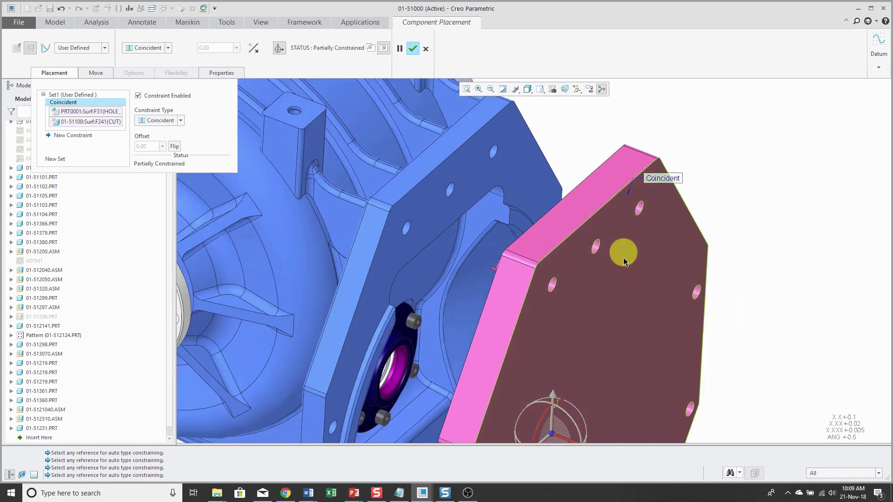
click(549, 285)
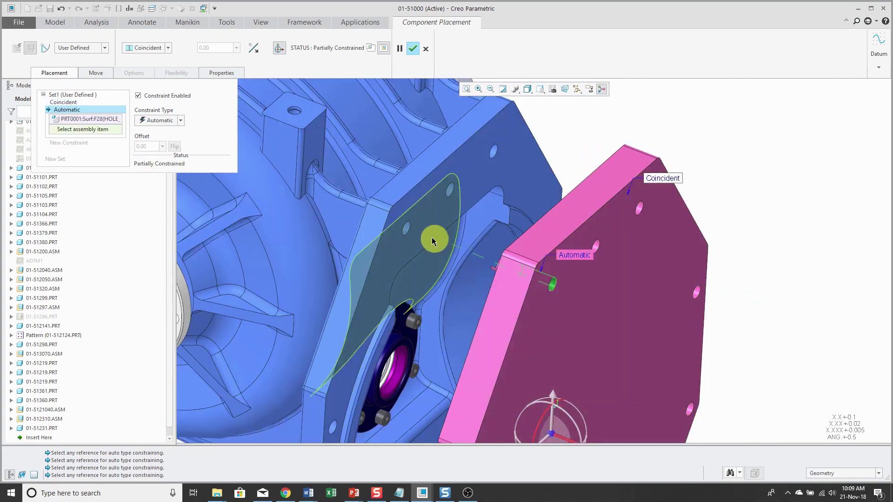
click(405, 228)
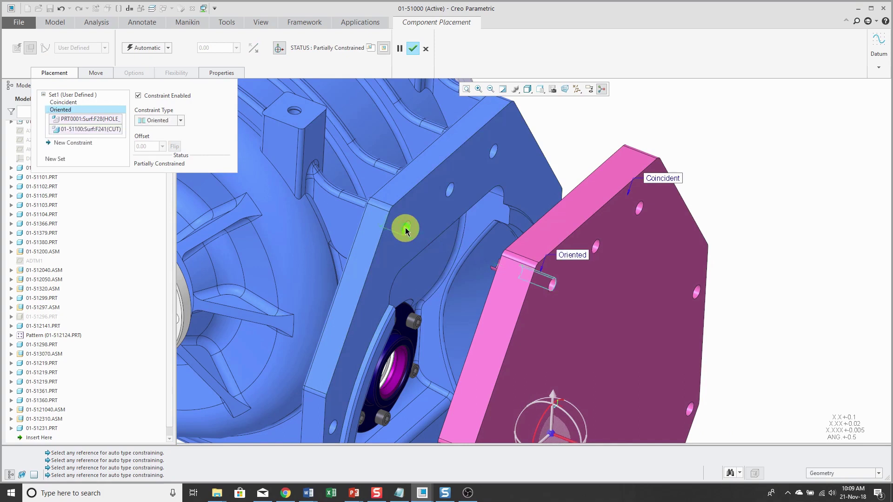
Step: Add a Coincident constraint between the housing's flange face and the extruded plate, and complete the component placement
click(442, 190)
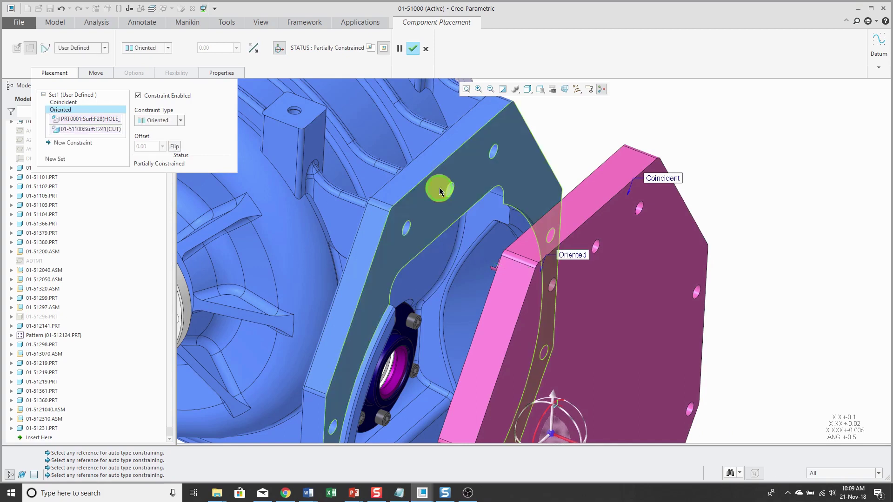
click(603, 179)
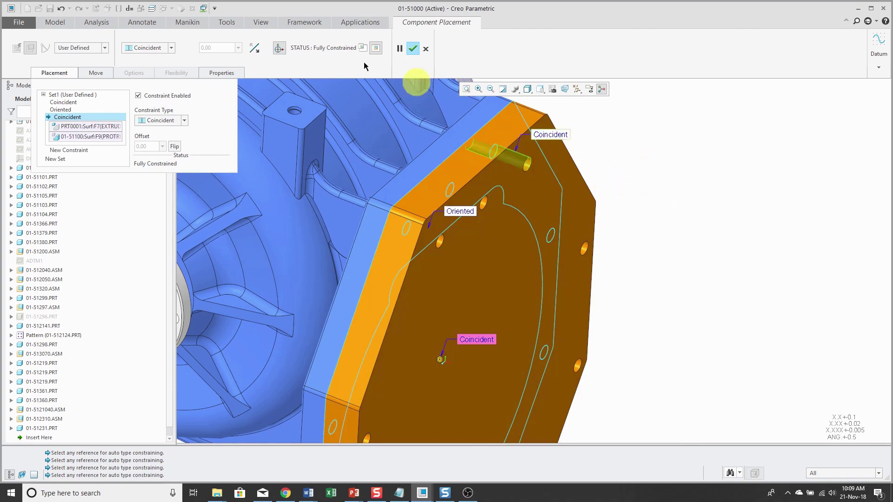
scroll(581, 184, up, 5)
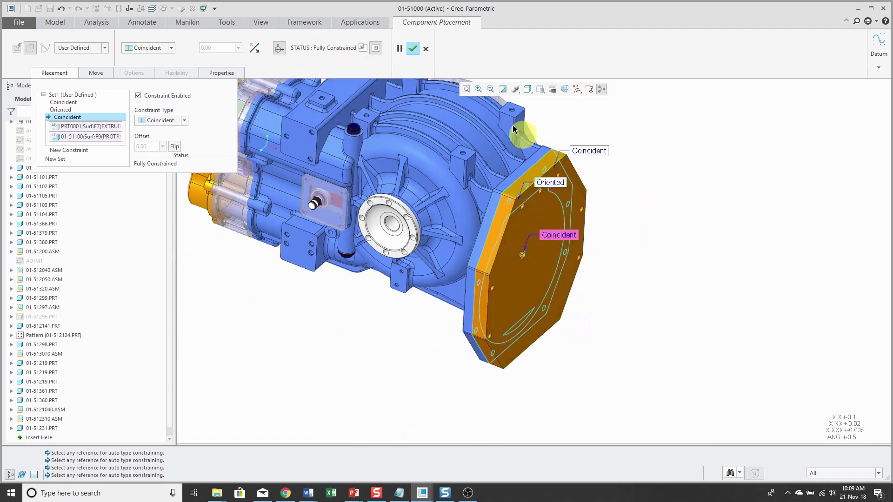
click(412, 48)
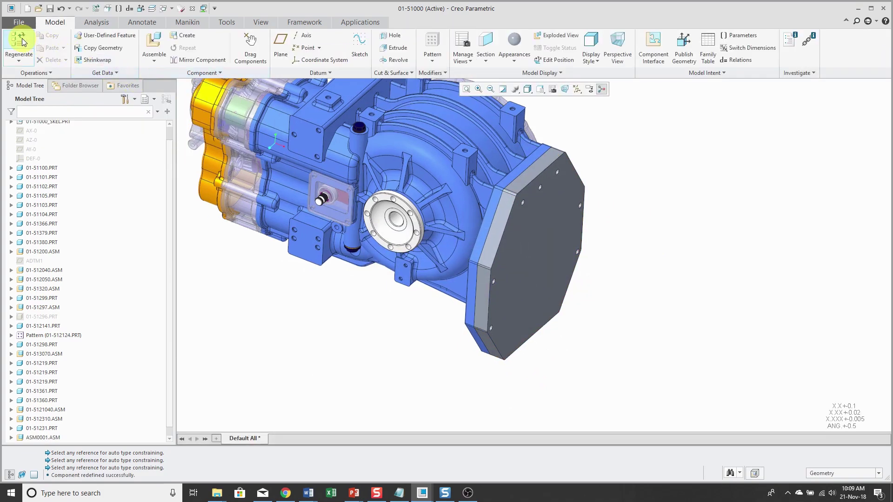
Step: Regenerate the assembly and examine its circular reference paths in the Reference Viewer
click(21, 41)
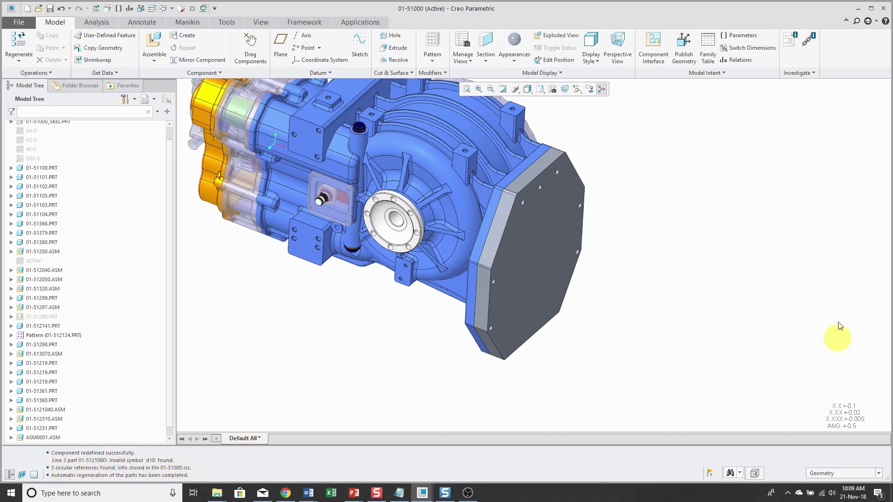
click(809, 43)
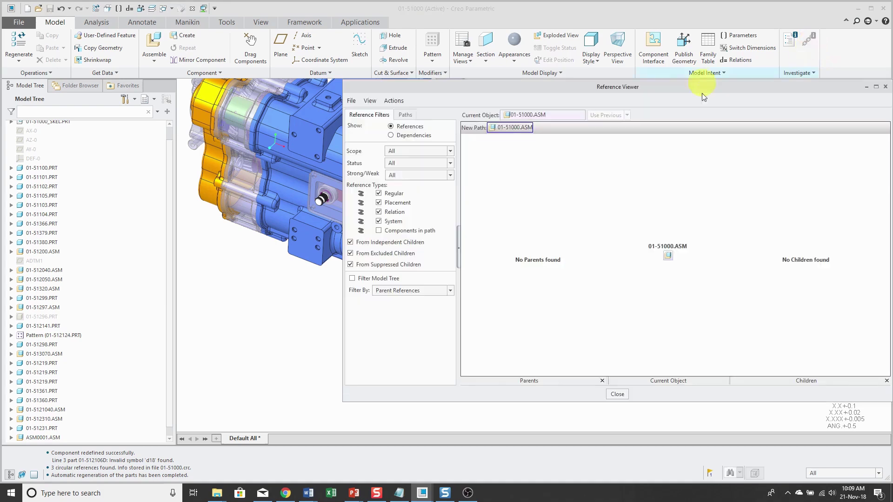
click(403, 115)
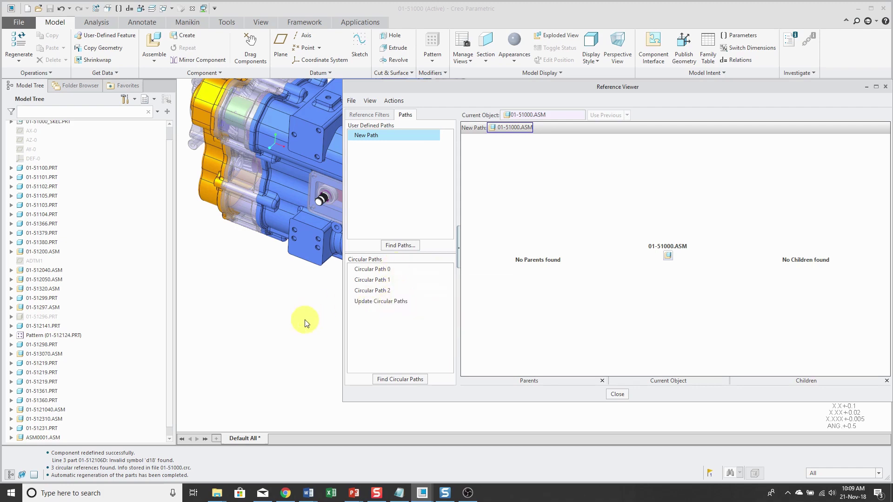
click(618, 394)
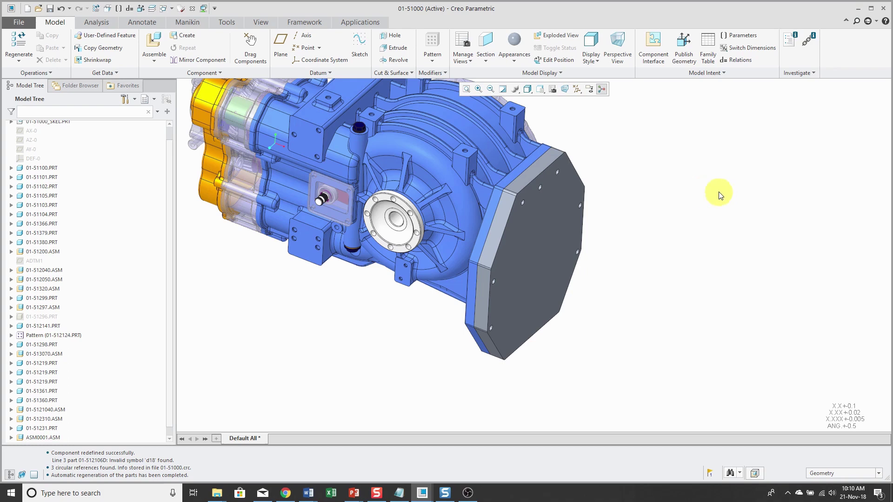
Step: Open the circular reference report 01-51000.crc from the Creo folder in Notepad, examine its reference loops, and return to the assembly
mouse_move(217, 496)
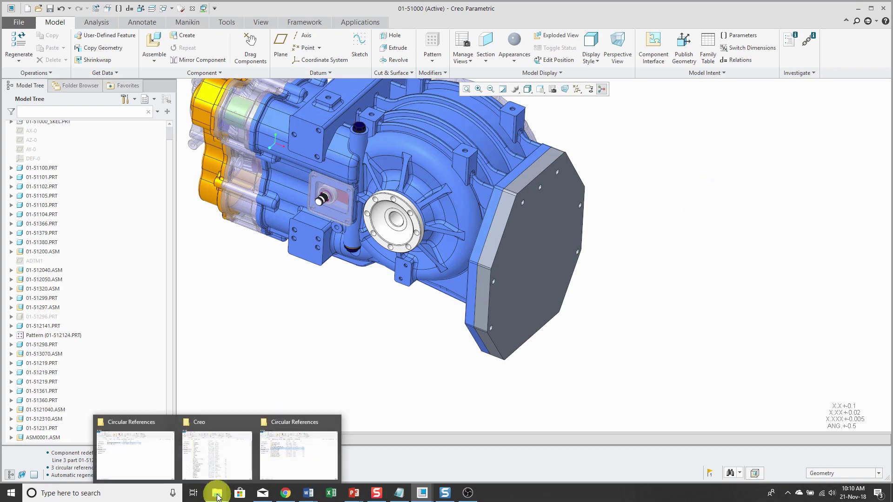
click(215, 471)
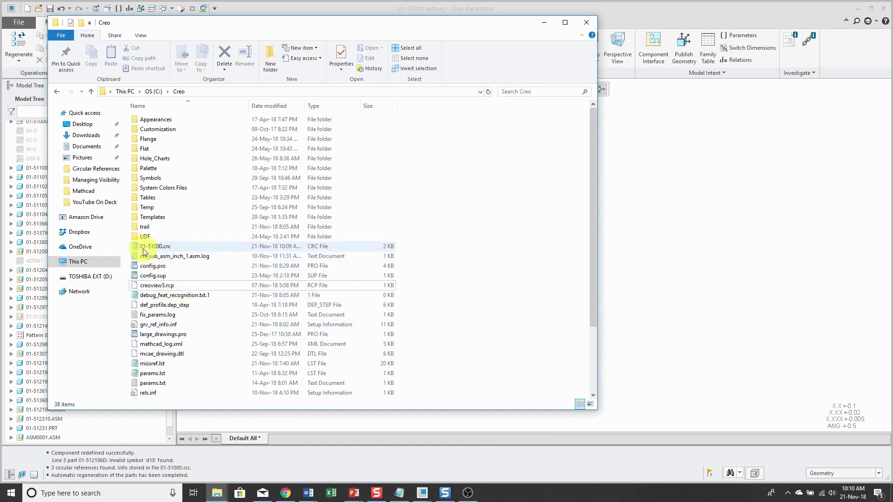
right_click(158, 249)
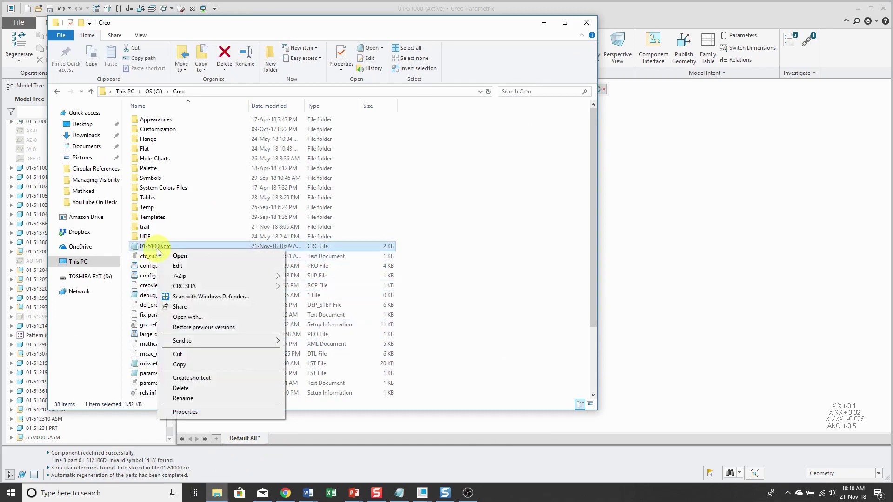
click(179, 256)
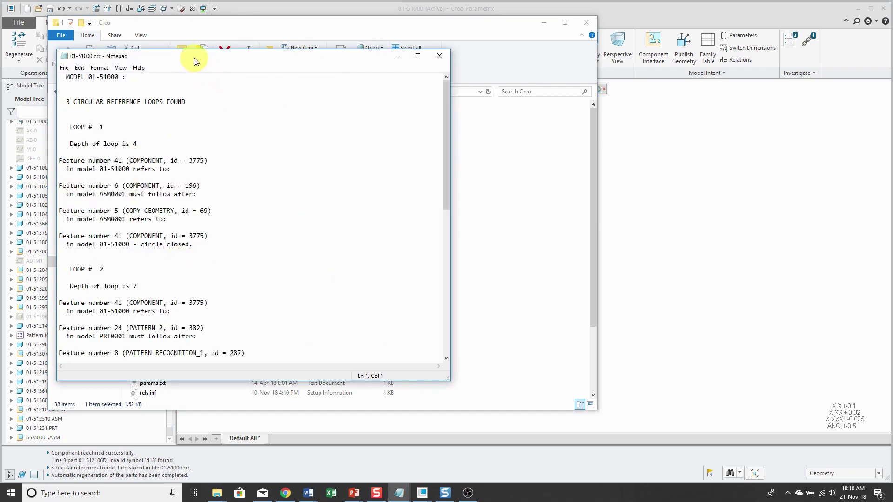
drag(193, 56, 315, 53)
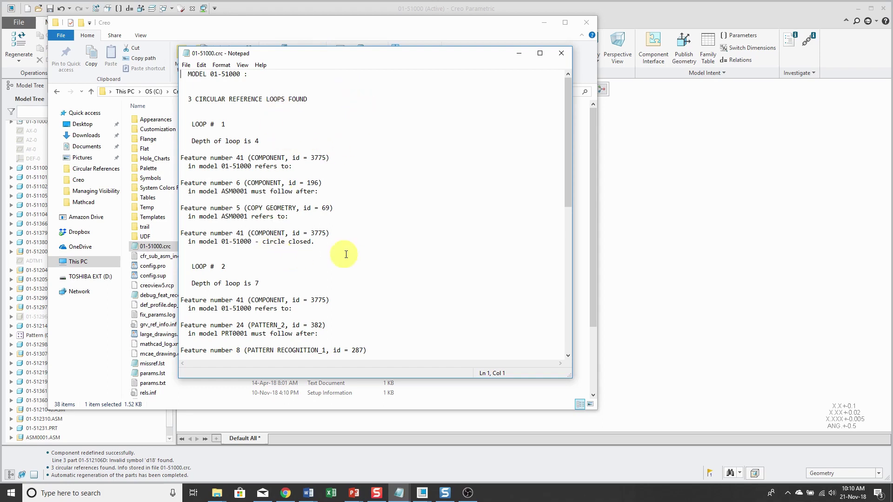
scroll(346, 255, down, 5)
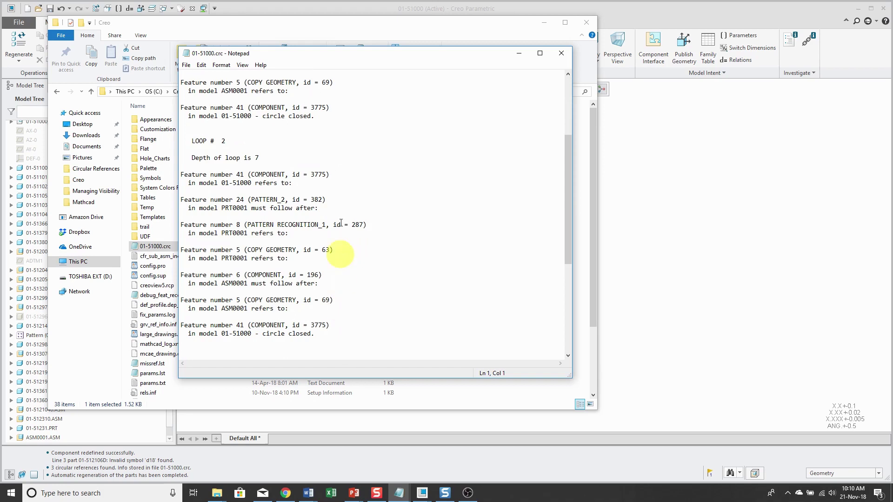
scroll(454, 192, up, 4)
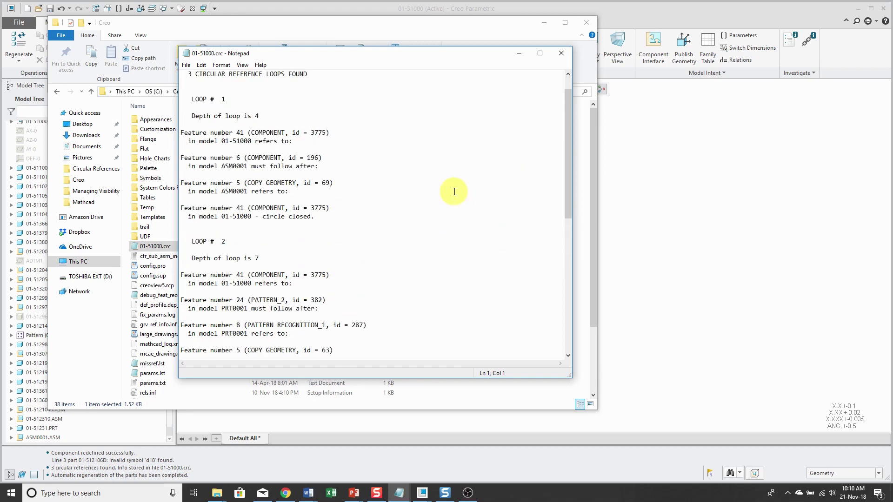
click(560, 53)
click(544, 22)
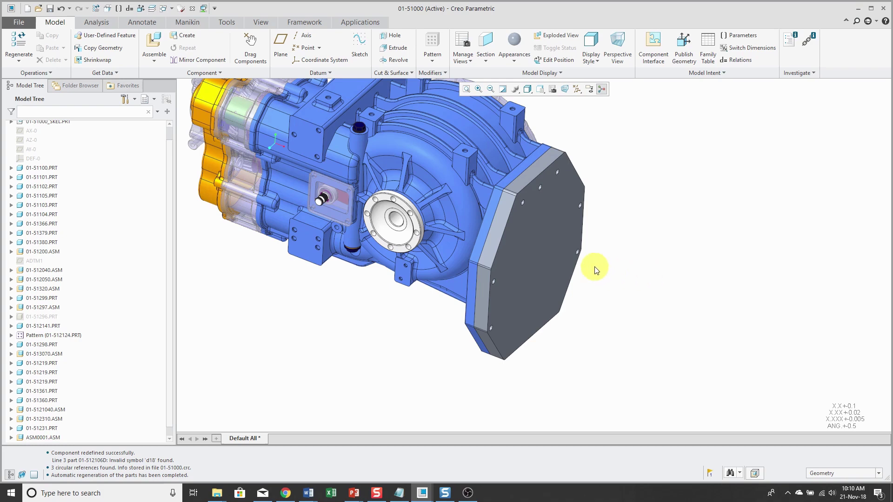
Step: Undo the placement redefinition of ASM0001.ASM, regenerate the assembly, and check the subassembly's placement constraint
click(60, 8)
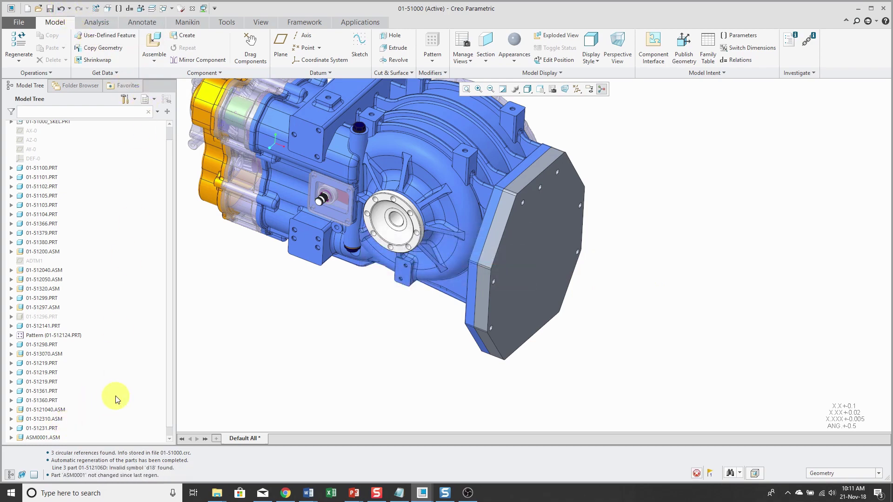
click(21, 37)
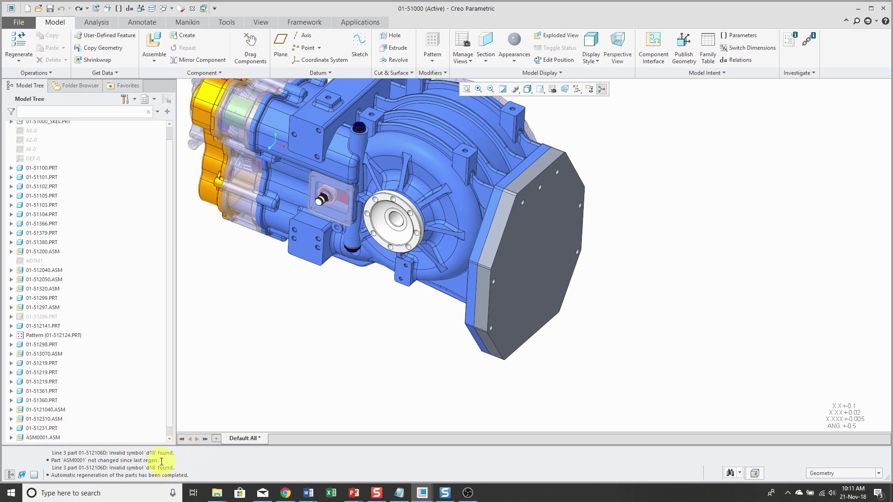
scroll(96, 409, down, 1)
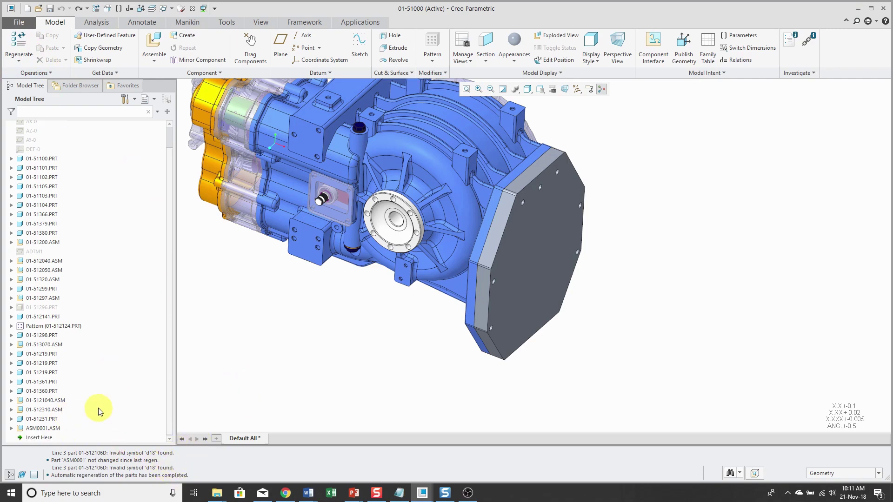
right_click(45, 428)
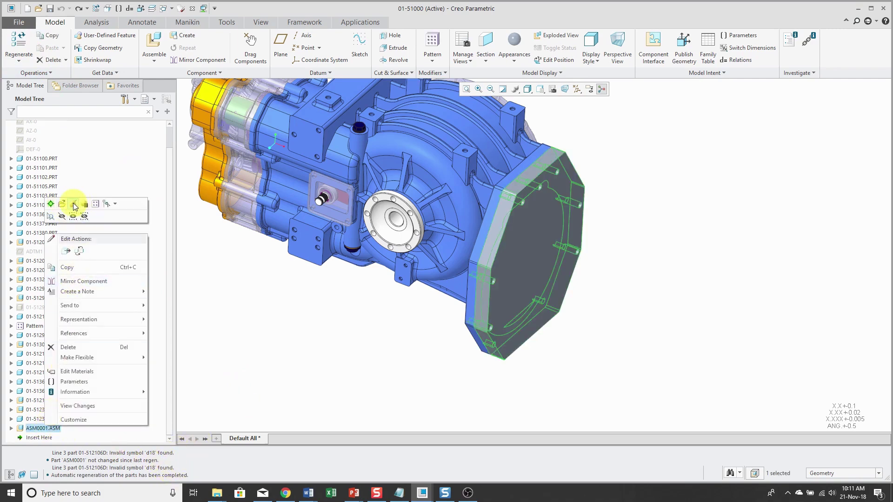
click(75, 206)
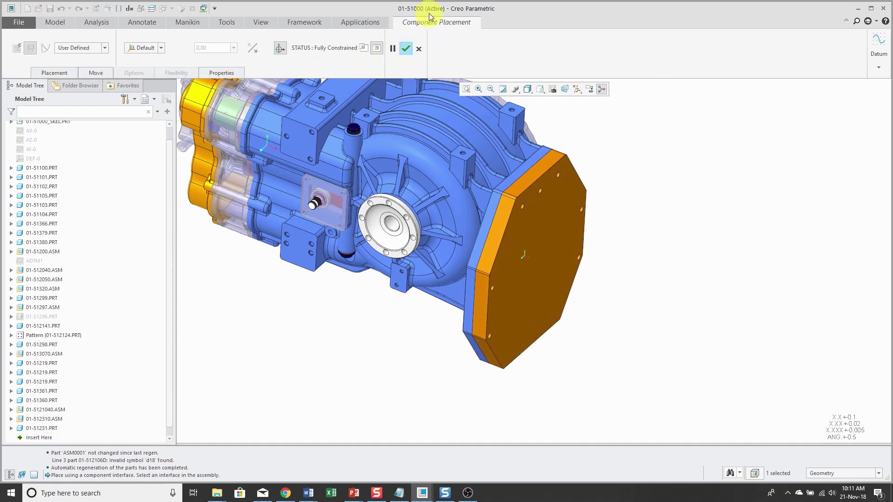
click(404, 48)
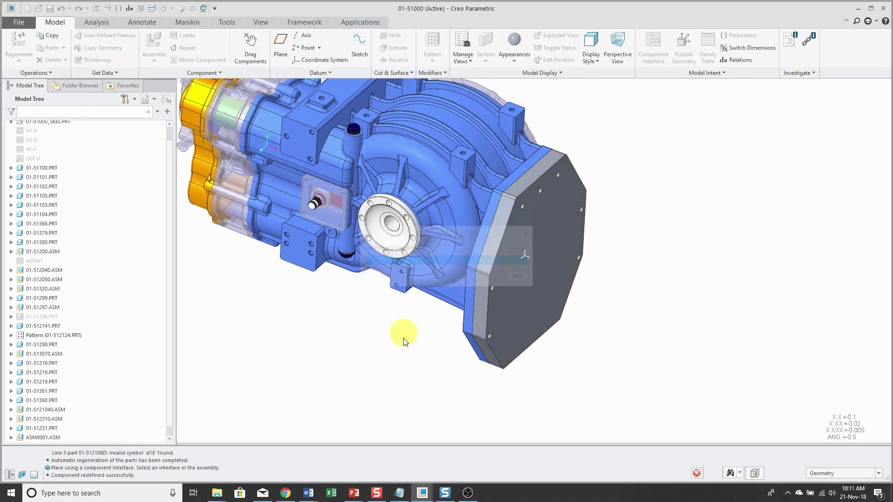
Step: Open ASM0001.ASM in its own window and orient the view toward the cover plate's outer face and edge
scroll(110, 365, down, 1)
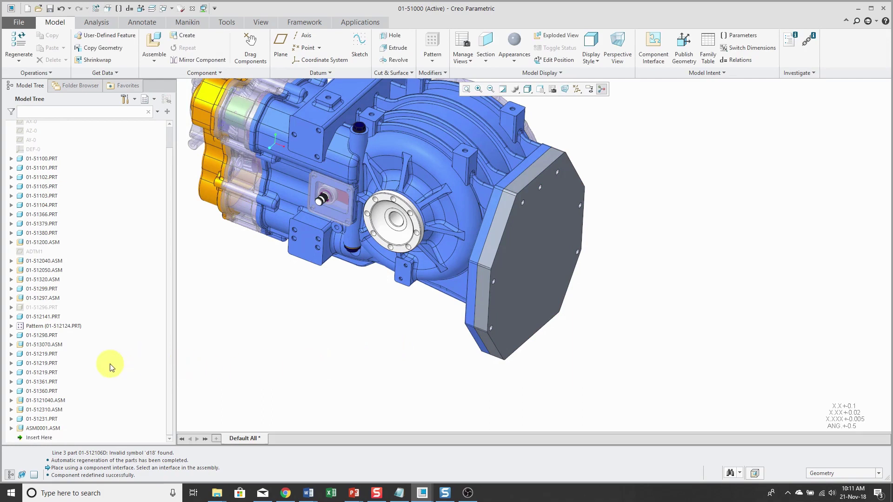
click(23, 429)
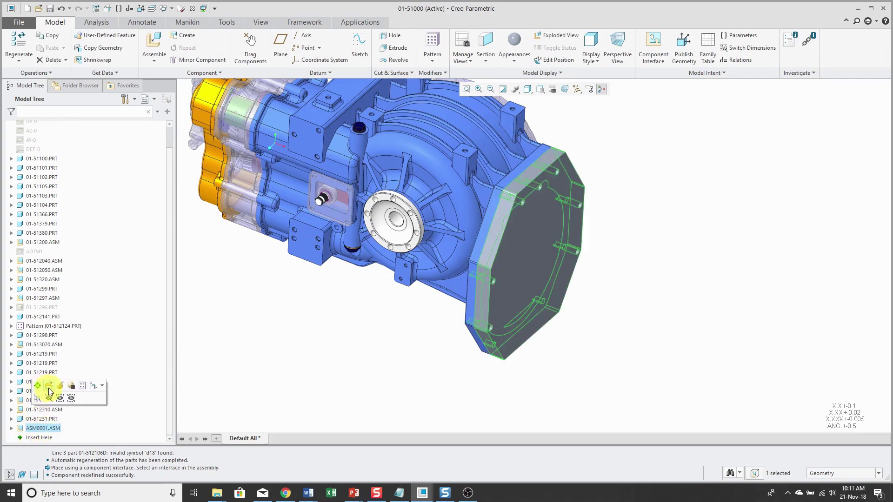
click(50, 390)
scroll(394, 212, down, 2)
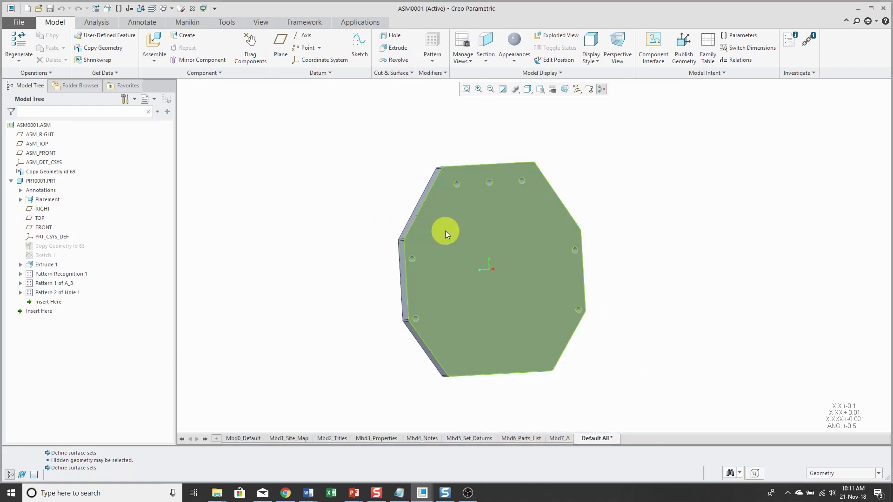
middle_drag(445, 231, 470, 256)
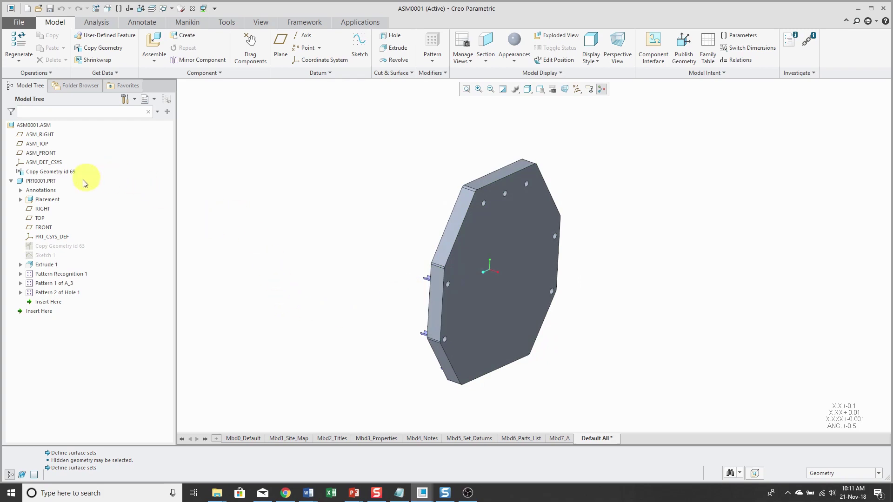
Step: Redefine the placement of PRT0001.PRT, deleting its Default constraint and moving the plate straight away from the copied flange surface
click(48, 182)
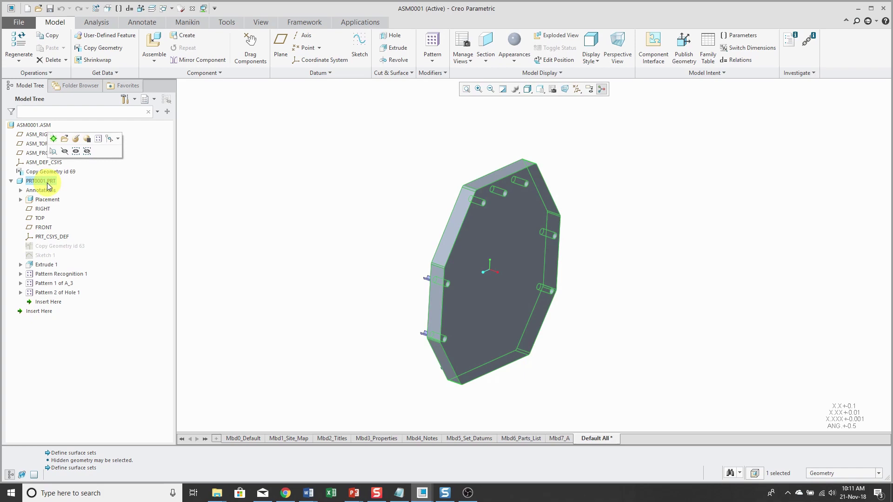
click(78, 141)
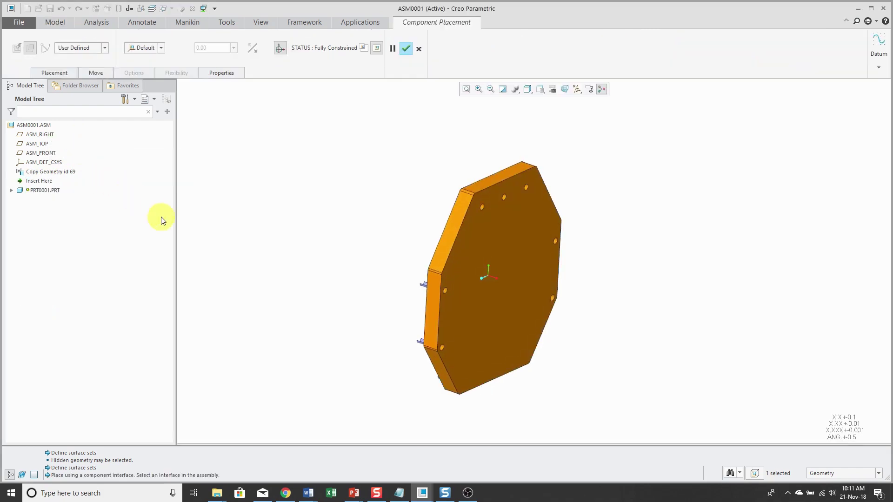
click(63, 72)
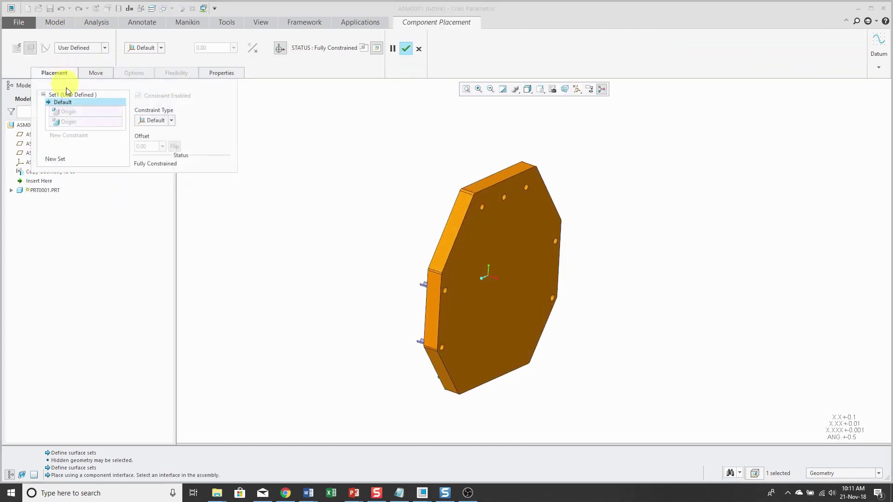
key(Delete)
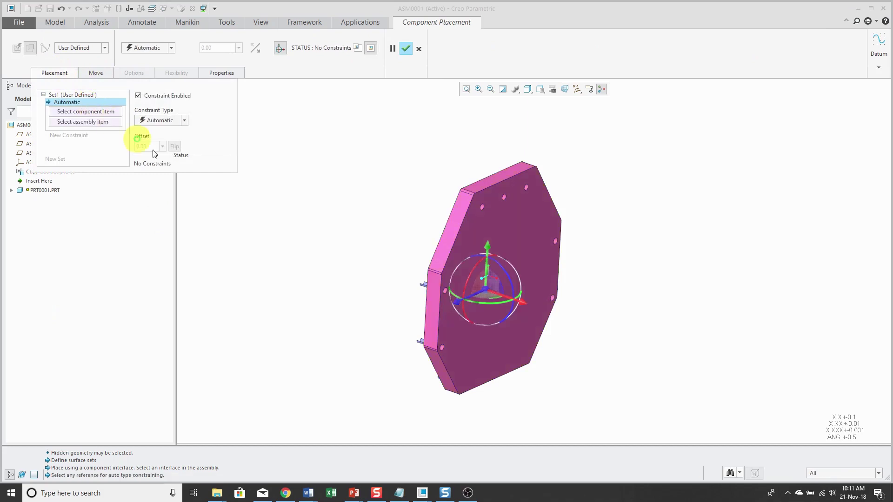
drag(525, 308, 564, 315)
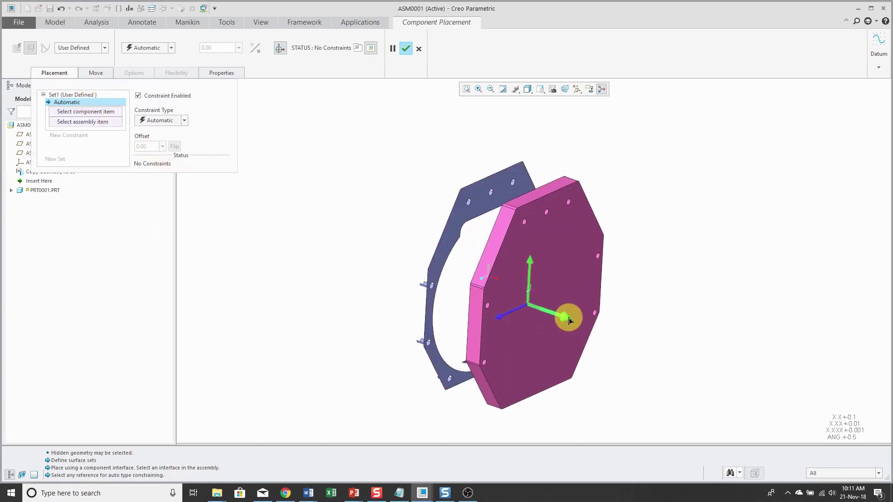
Step: Make the plate's rightmost upper-row hole coincident with the matching copied-geometry hole, and orient its leftmost upper-row hole to its counterpart
scroll(558, 177, down, 2)
scroll(558, 177, down, 2)
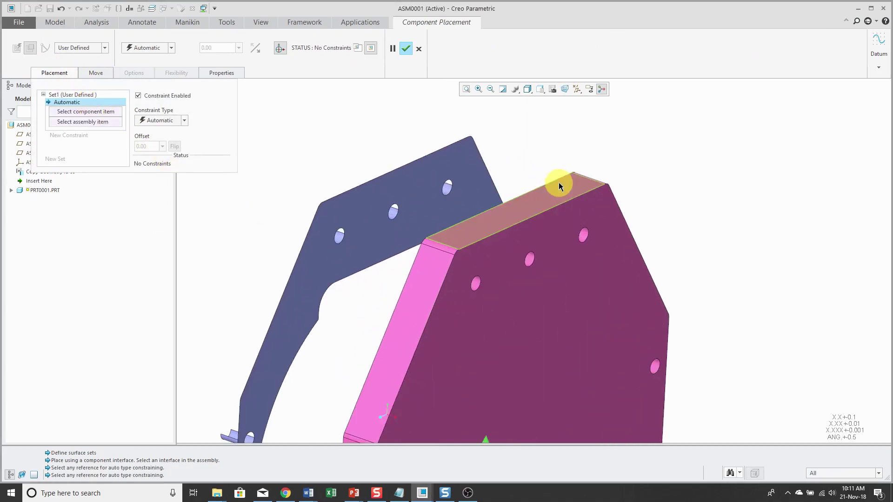
click(584, 235)
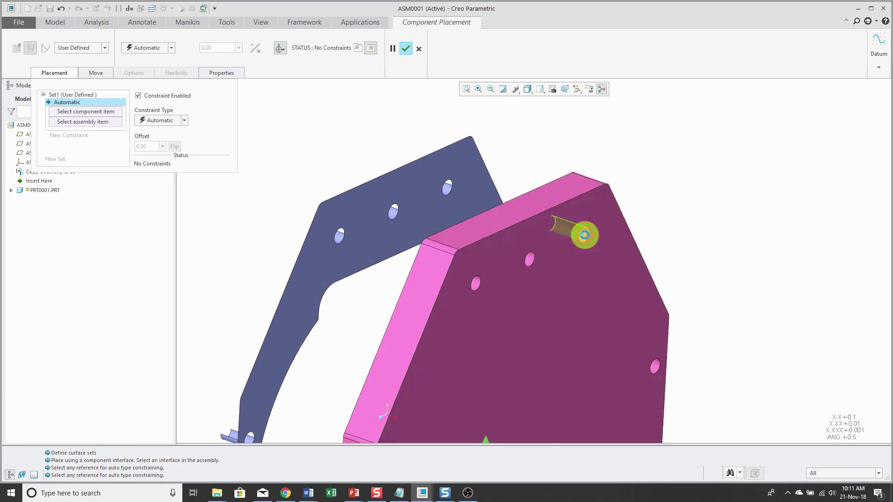
click(442, 192)
click(477, 285)
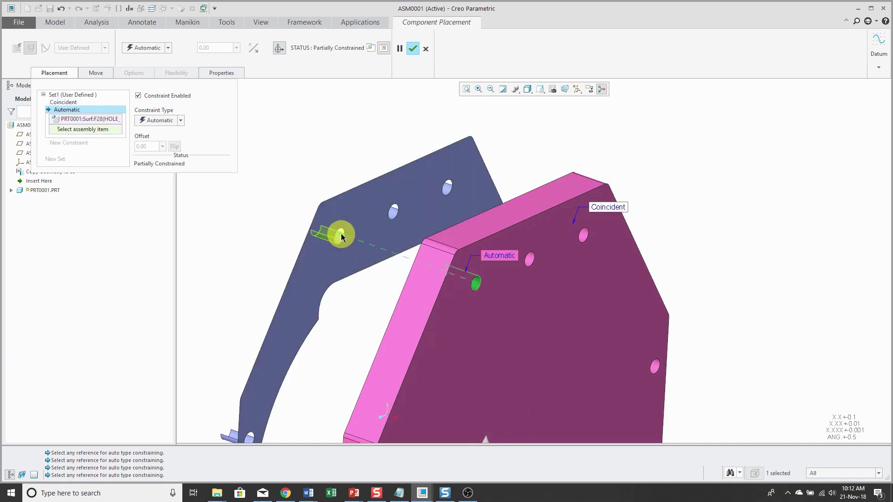
click(340, 234)
Step: Add a Coincident constraint between the copied flange surface and the extruded plate's face, and complete the placement of PRT0001.PRT
scroll(428, 188, up, 2)
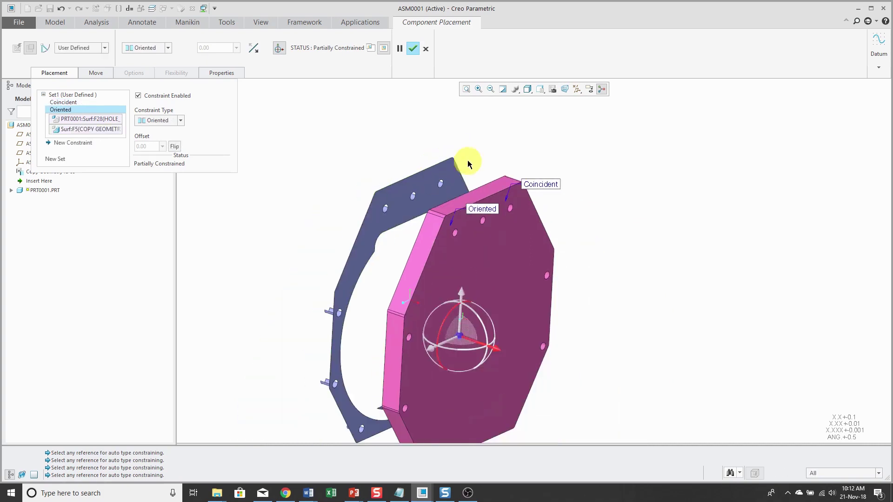
click(431, 175)
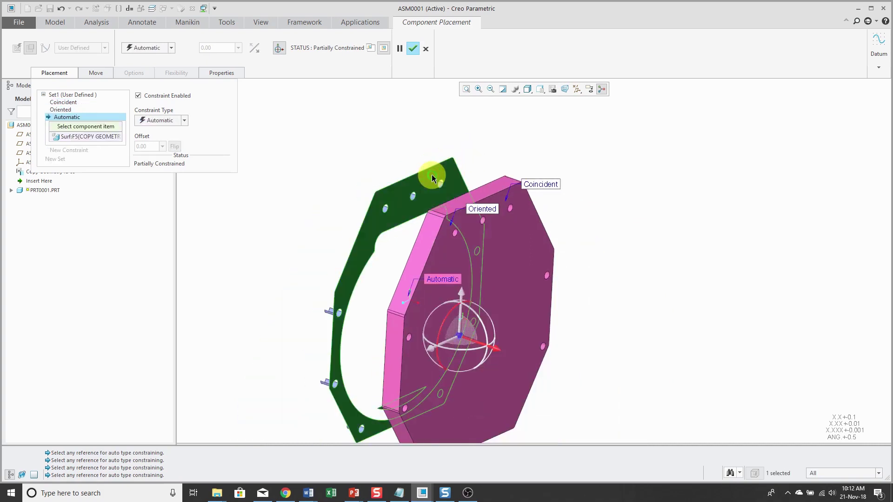
click(493, 186)
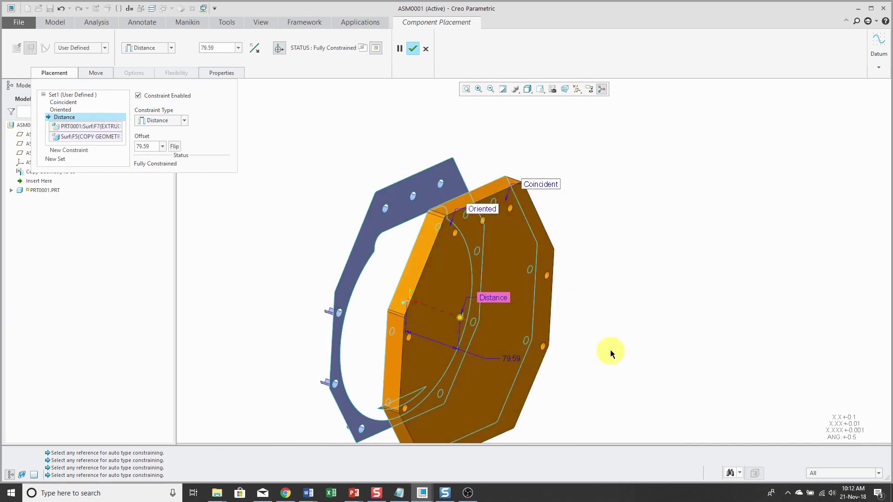
click(498, 299)
click(523, 303)
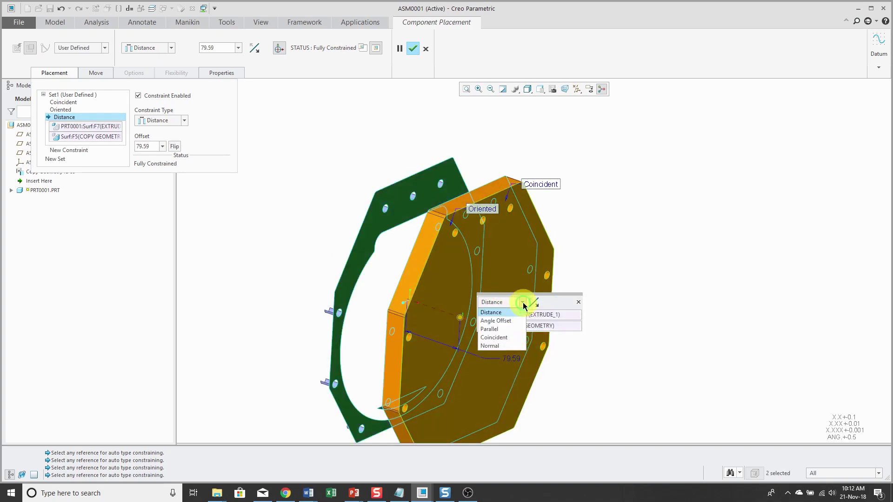
click(510, 339)
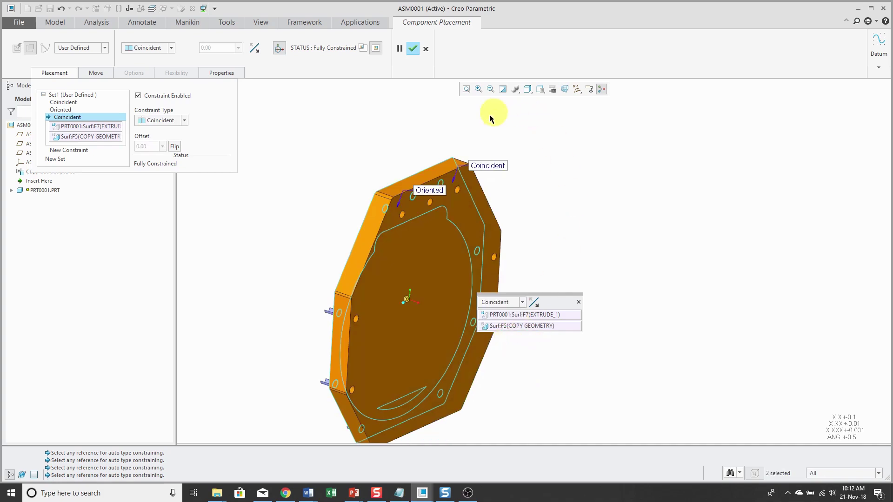
click(414, 49)
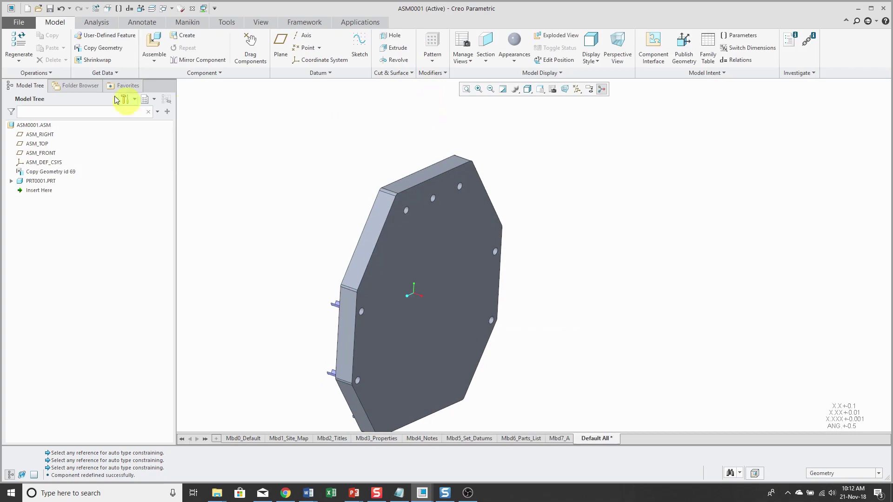
Step: Regenerate ASM0001.ASM and examine Circular Path 0 and Circular Path 1 in the Reference Viewer
click(18, 42)
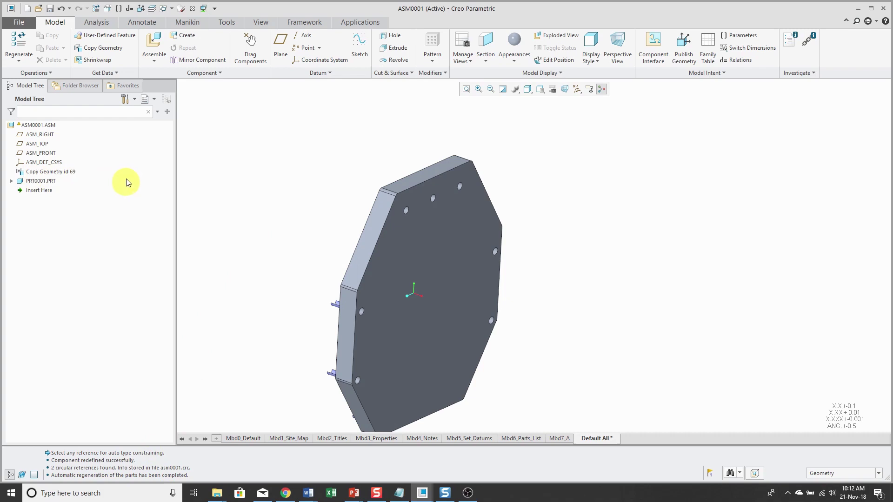
click(805, 42)
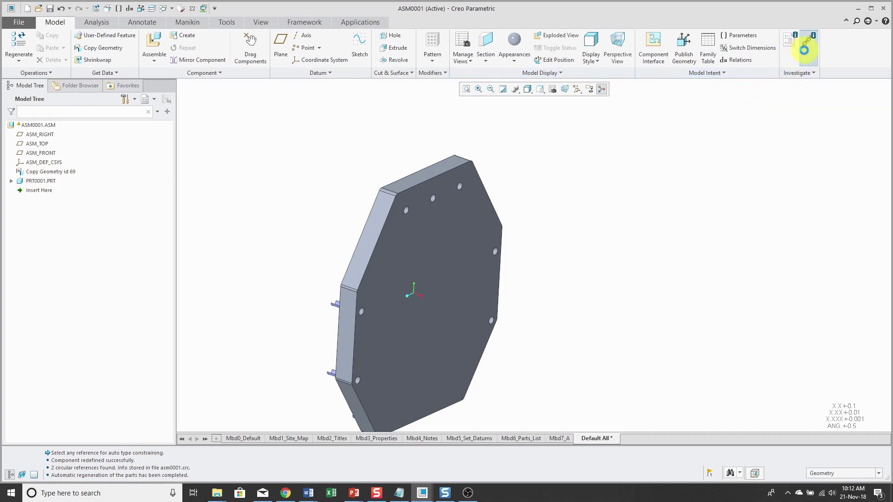
click(402, 116)
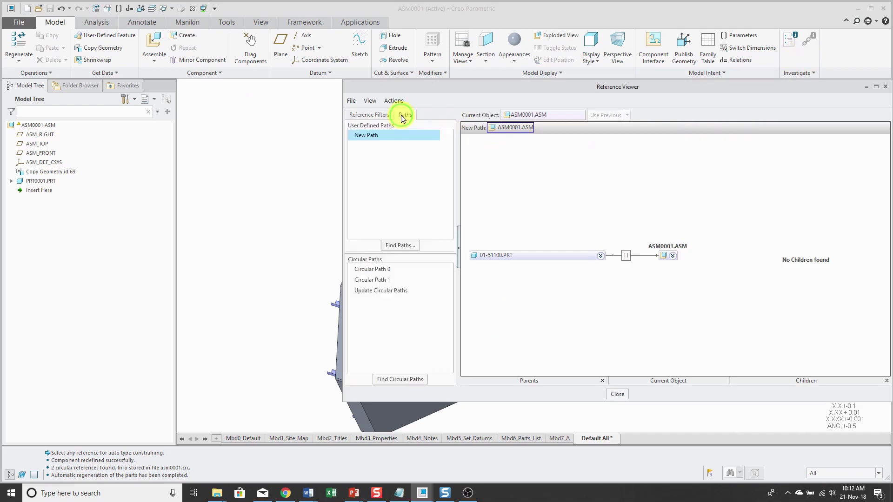
click(373, 271)
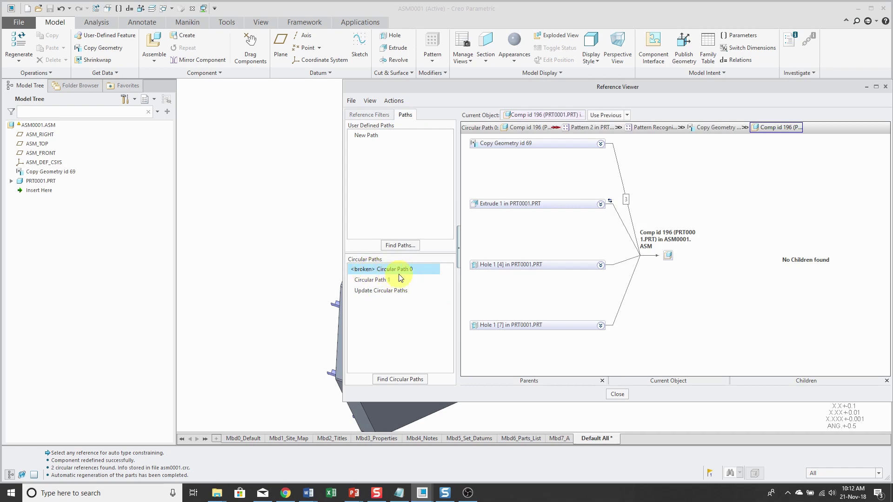
click(383, 282)
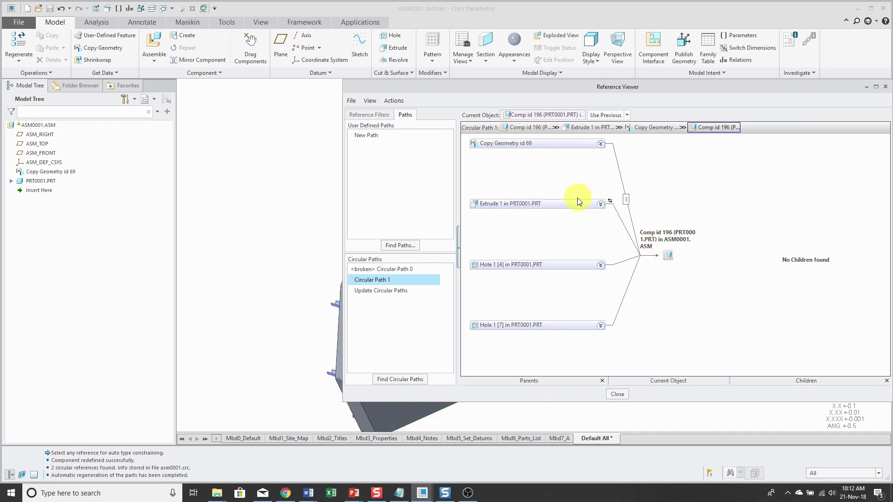
click(618, 394)
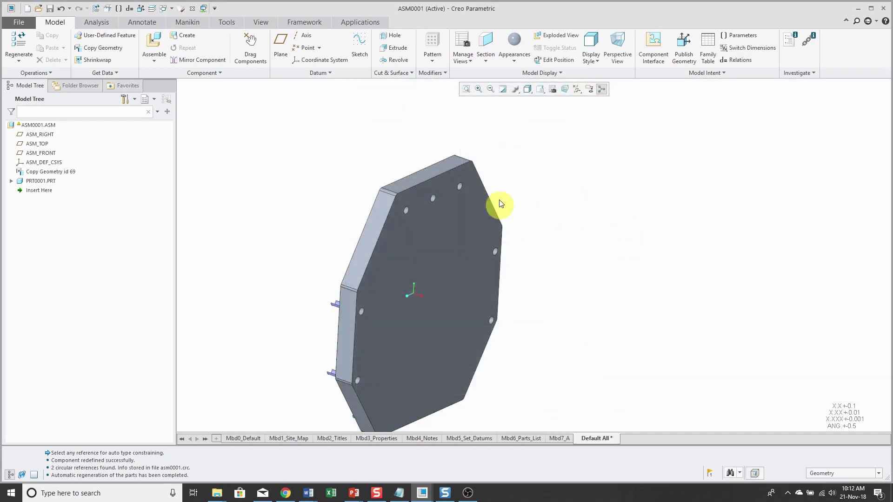